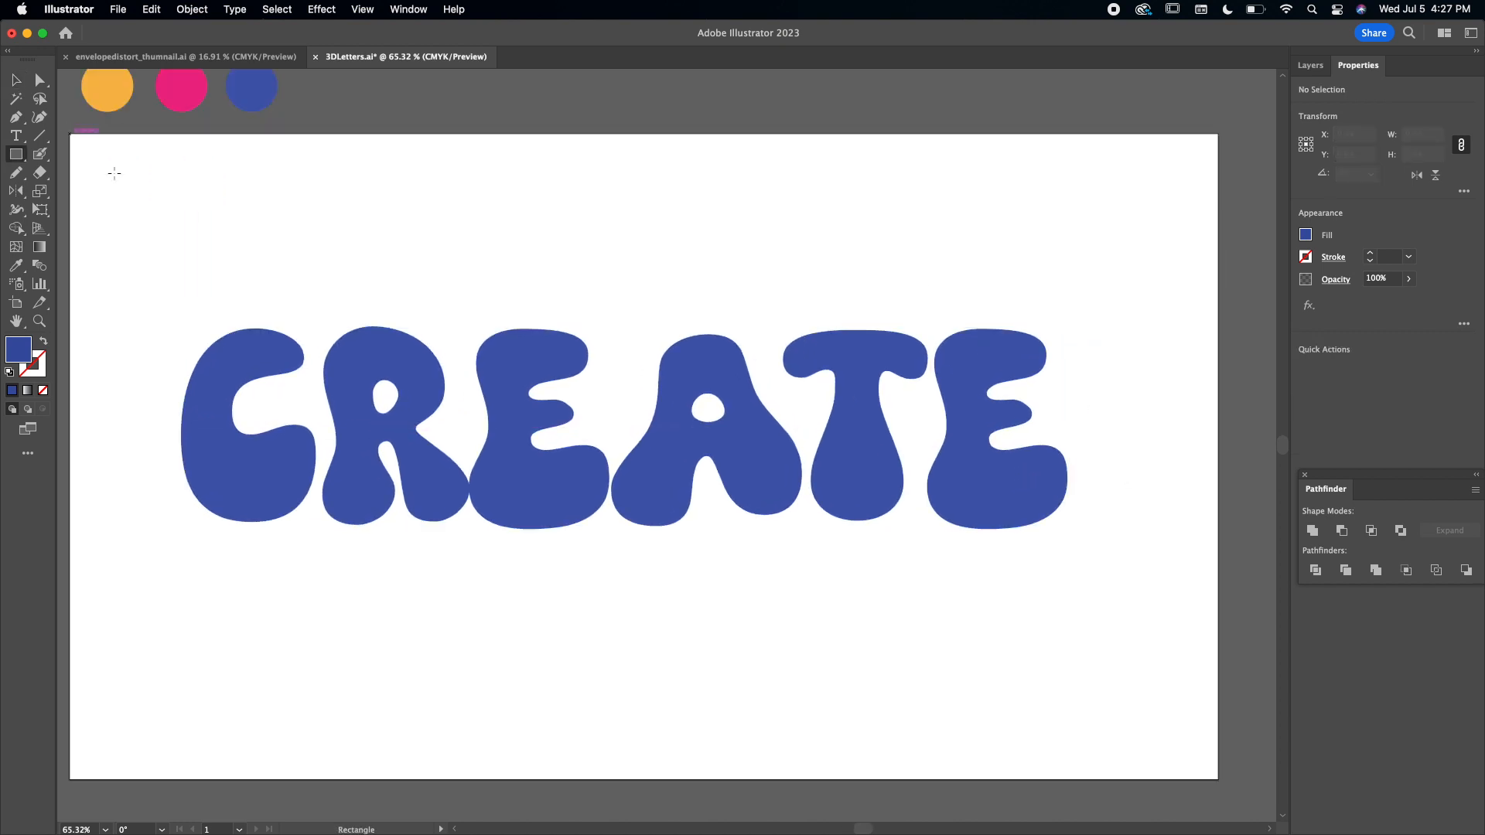
Draw a 1280 × 720 px rectangle covering the whole artboard and fill it with the orange sampled from the swatch circle.
mouse_move(70, 134)
left_mouse_down()
mouse_move(1194, 779)
mouse_move(1259, 785)
mouse_move(1260, 766)
mouse_move(1217, 755)
left_mouse_up()
key("i")
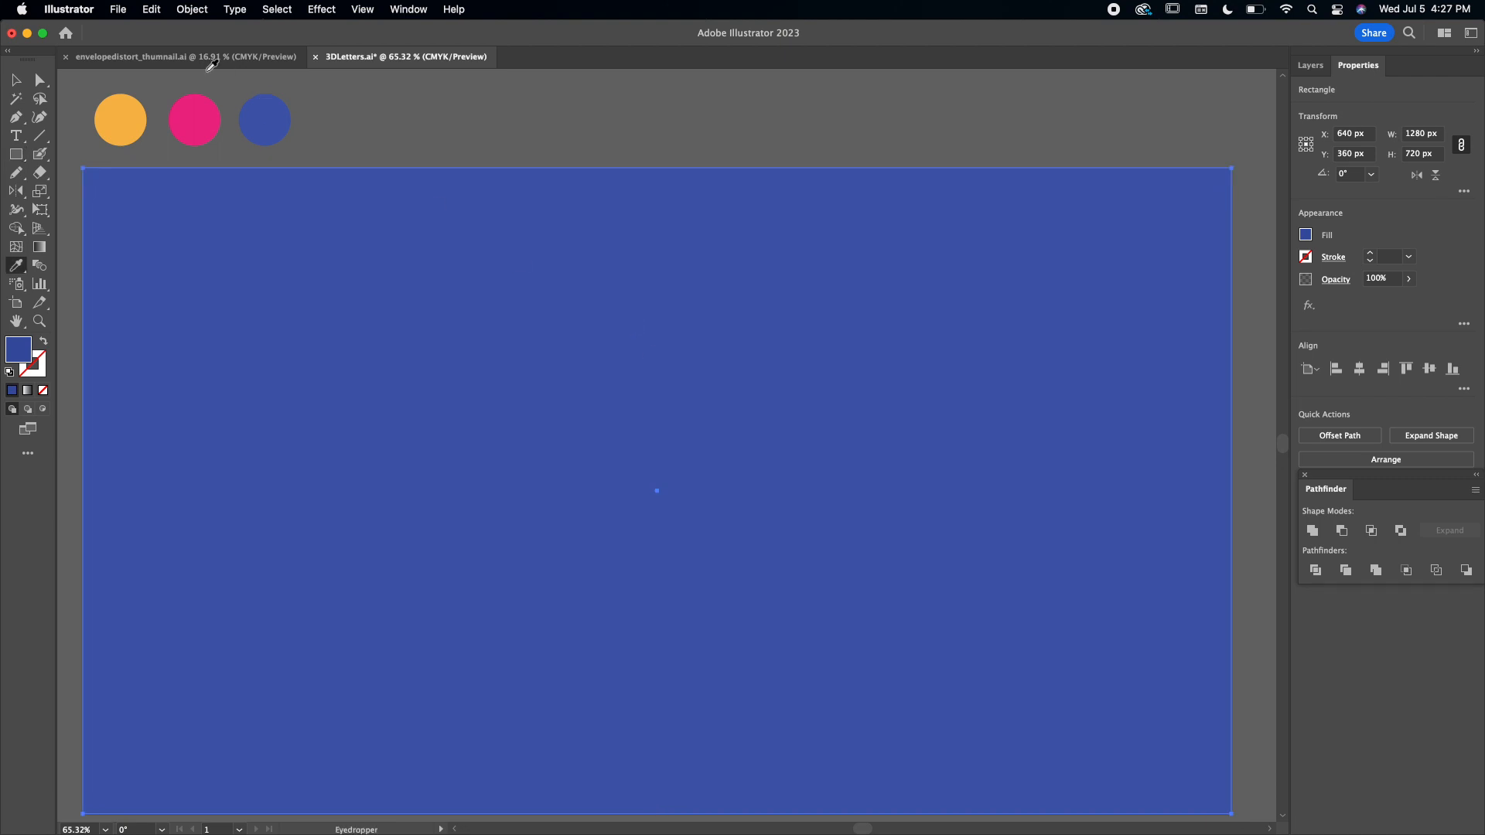
left_click(127, 116)
key("v")
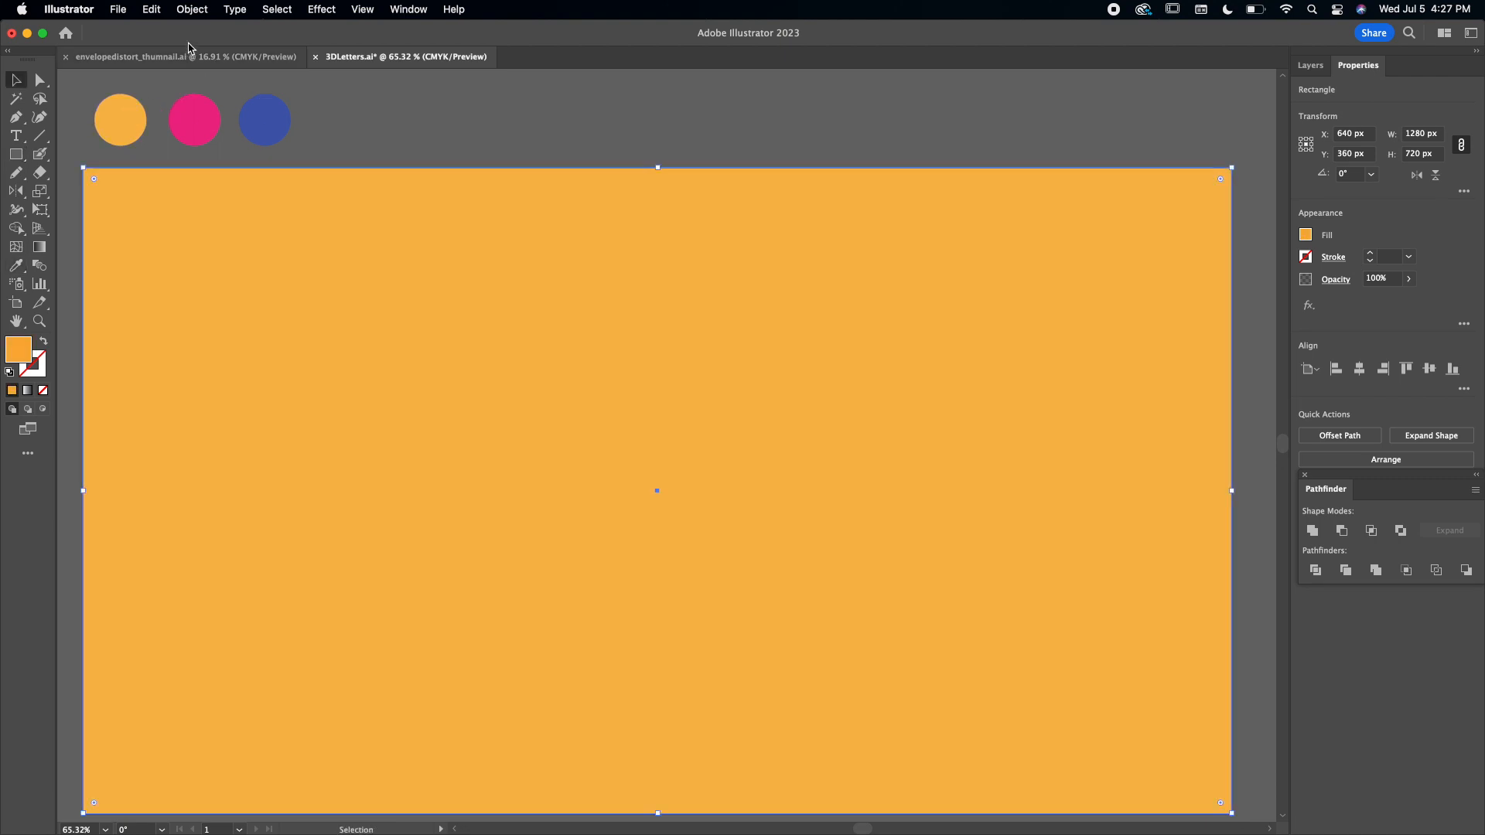
Send the orange rectangle behind the CREATE lettering and fit the artboard in the view.
left_click(192, 9)
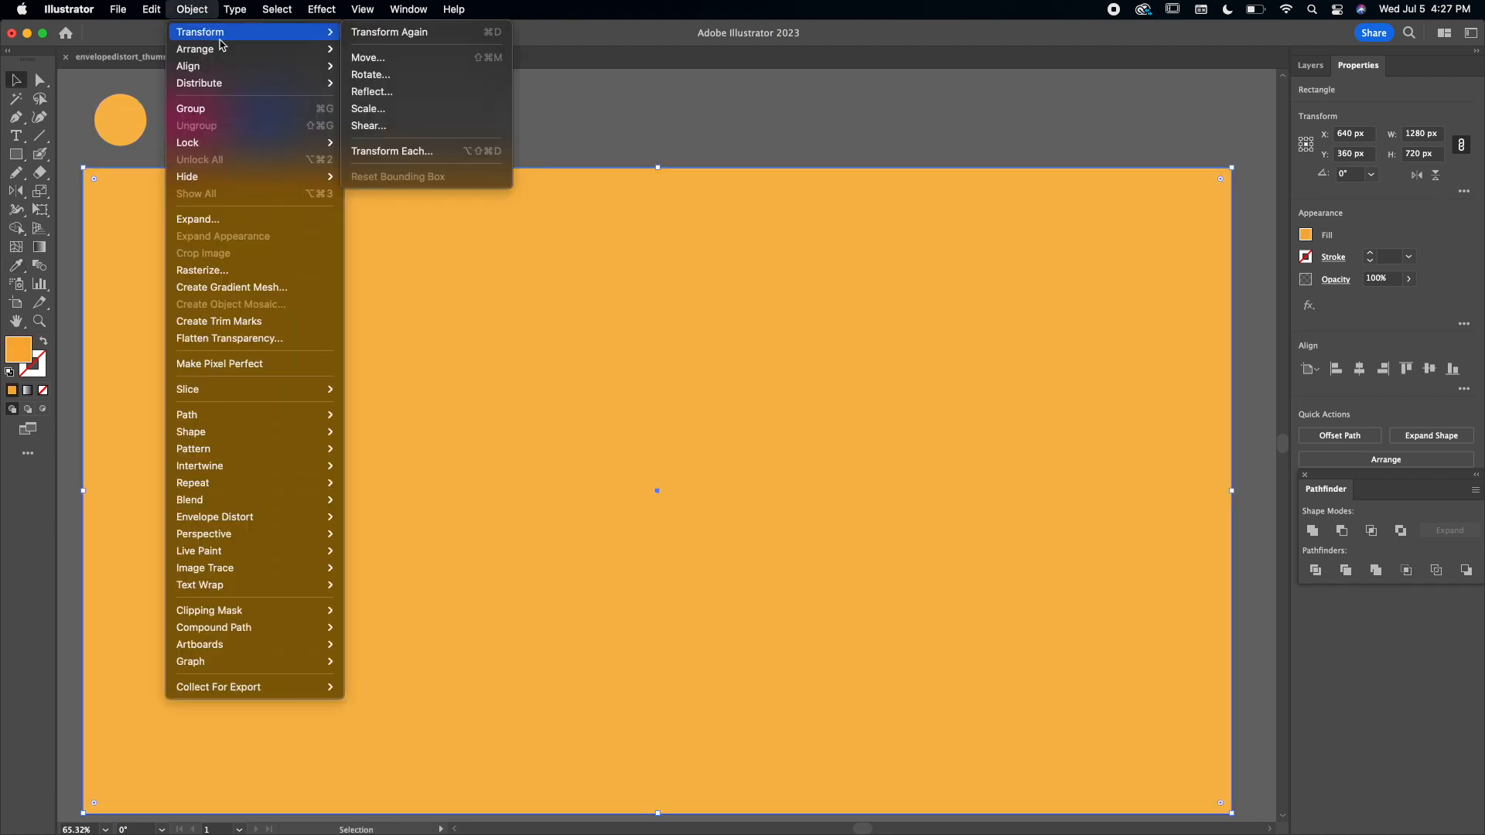
mouse_move(232, 53)
left_click(447, 101)
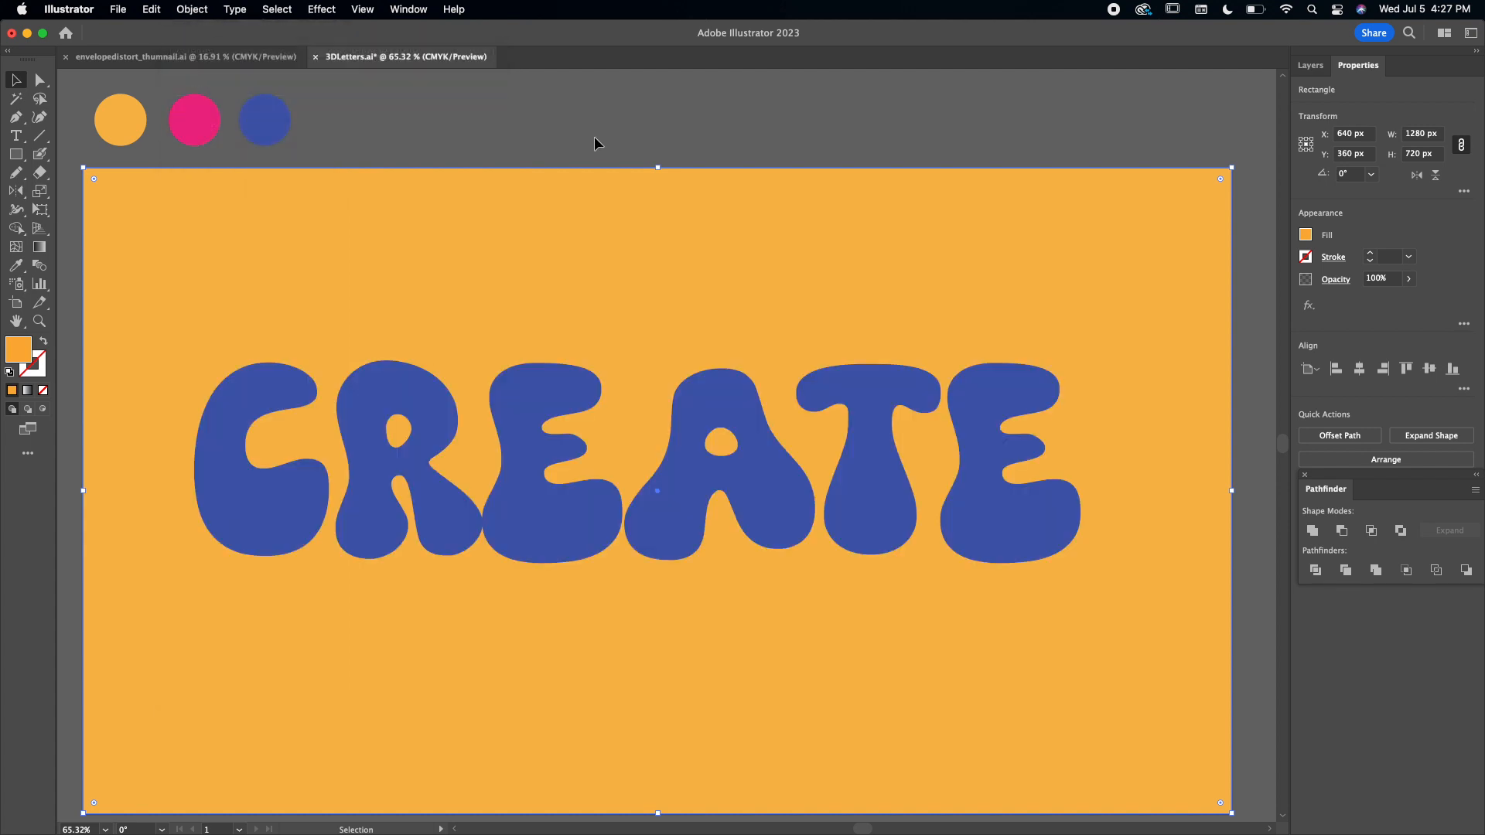
key("super+0")
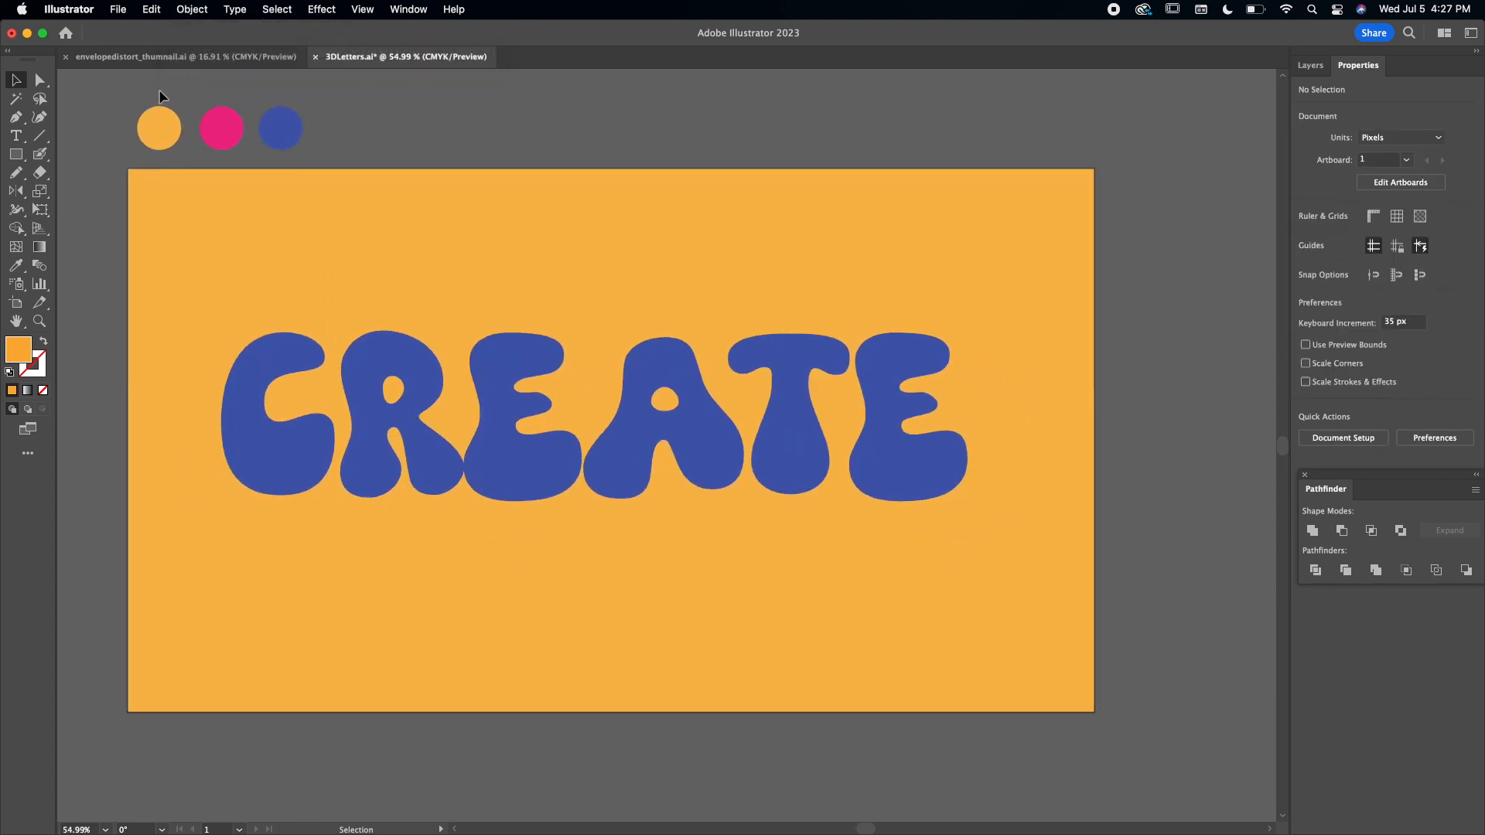
Draw an S-shaped curve with the Pen tool through the R, from above to below the artboard, with a 1 pt blue stroke and no fill.
key("p")
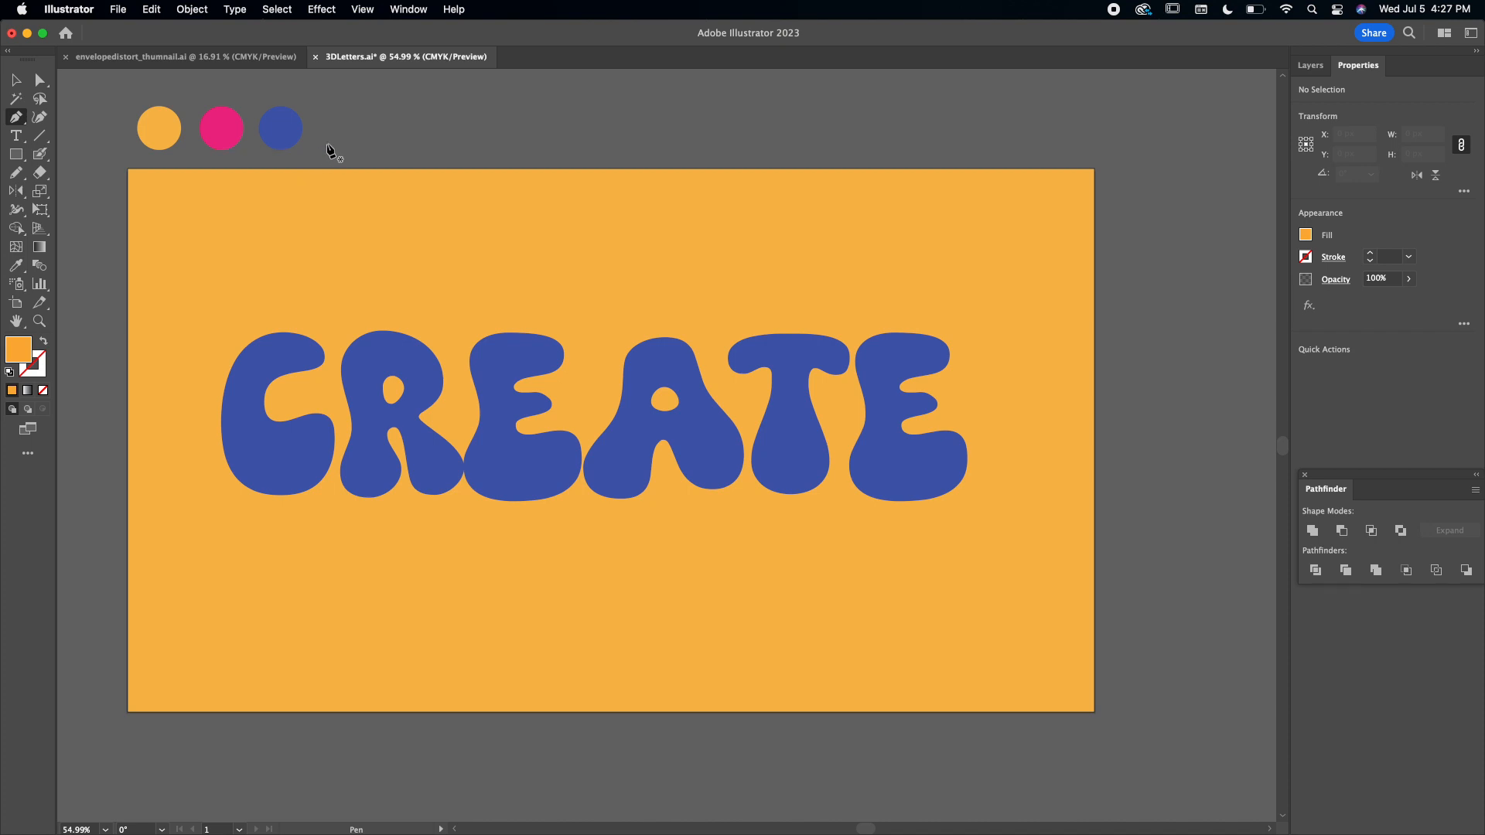
left_click(335, 137)
left_click_drag(410, 312, 536, 386)
left_click(382, 728)
key("i")
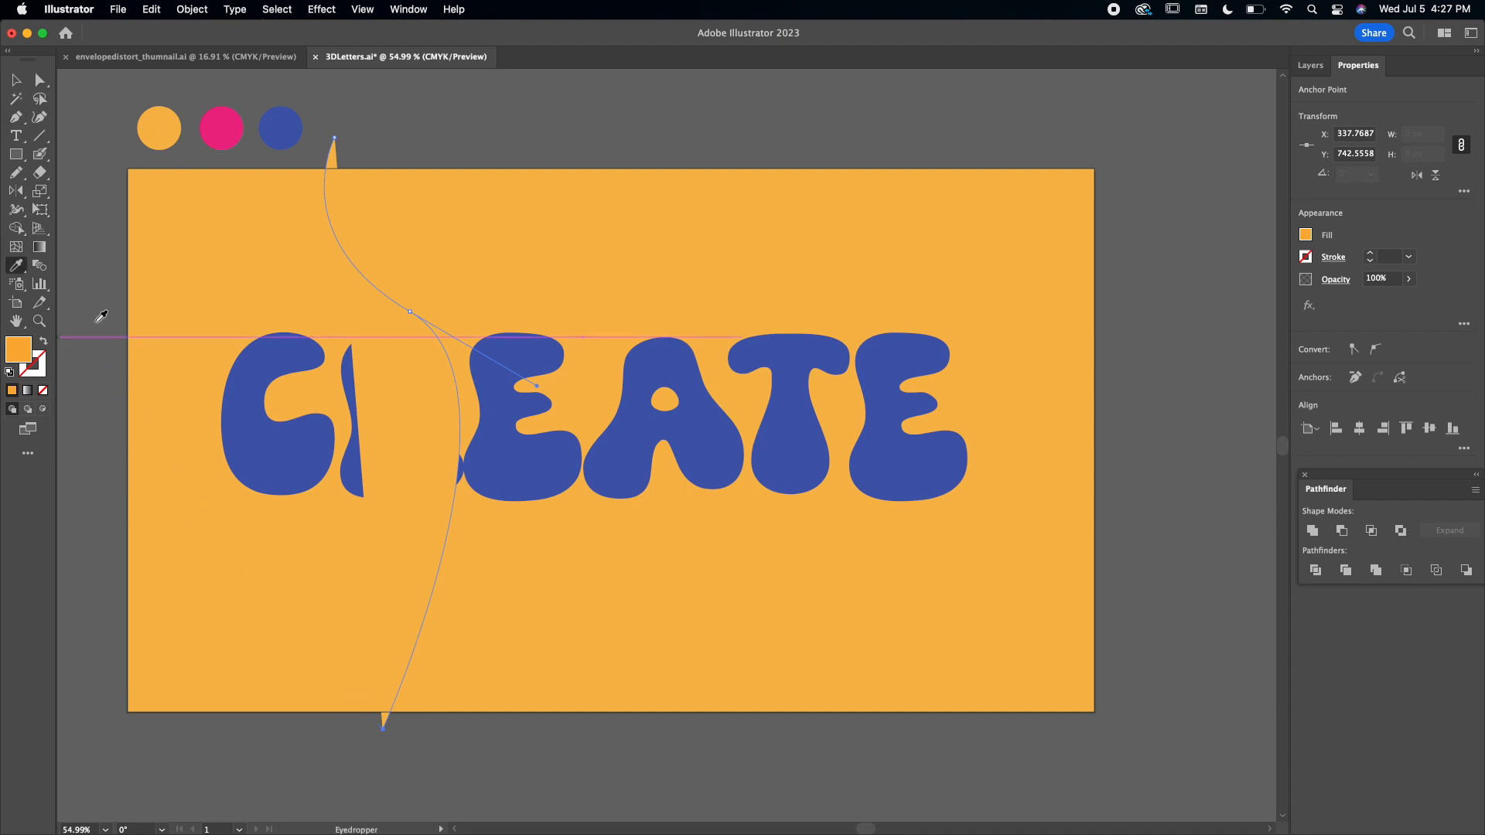
left_click(280, 128)
left_click(43, 341)
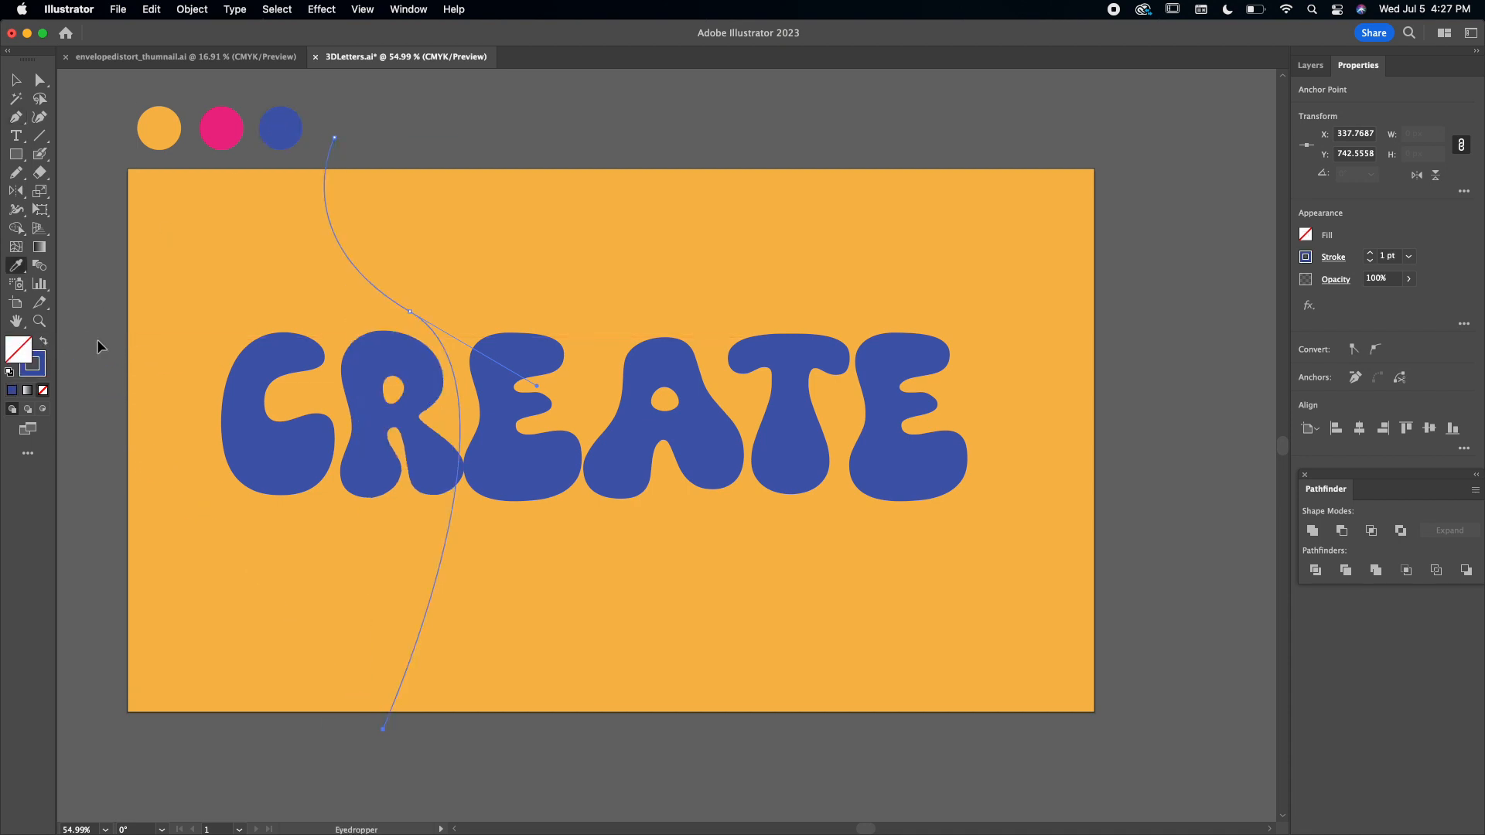
Place a copy of the curve through the T and final E, rotated about 7° counterclockwise and spanning the full artboard height.
key("v")
left_click(335, 308)
left_click_drag(382, 300, 764, 300)
left_click_drag(855, 145, 819, 130)
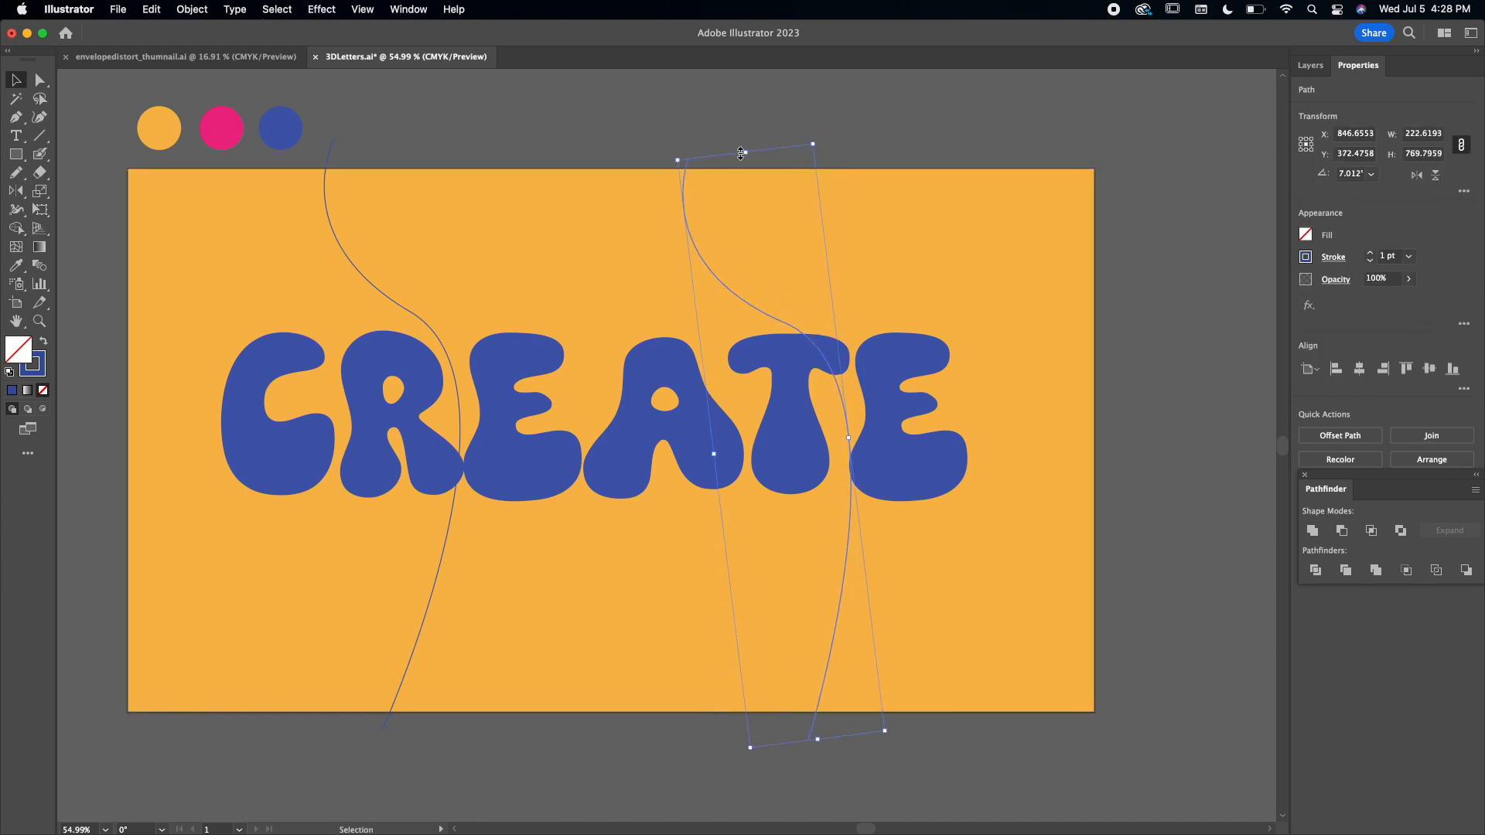
mouse_move(686, 173)
left_mouse_down()
mouse_move(712, 162)
mouse_move(699, 164)
left_mouse_up()
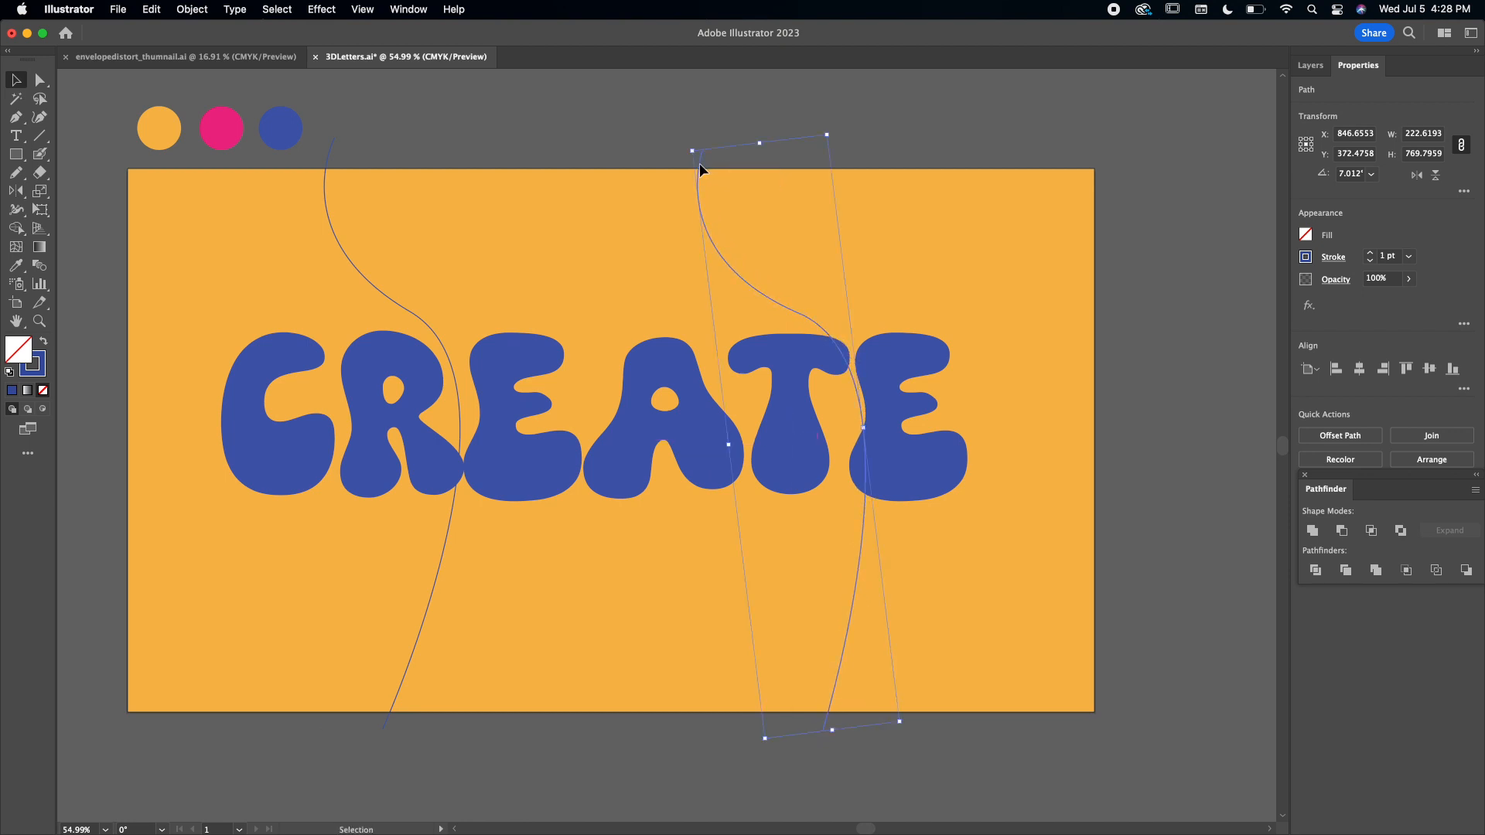
left_click(860, 133)
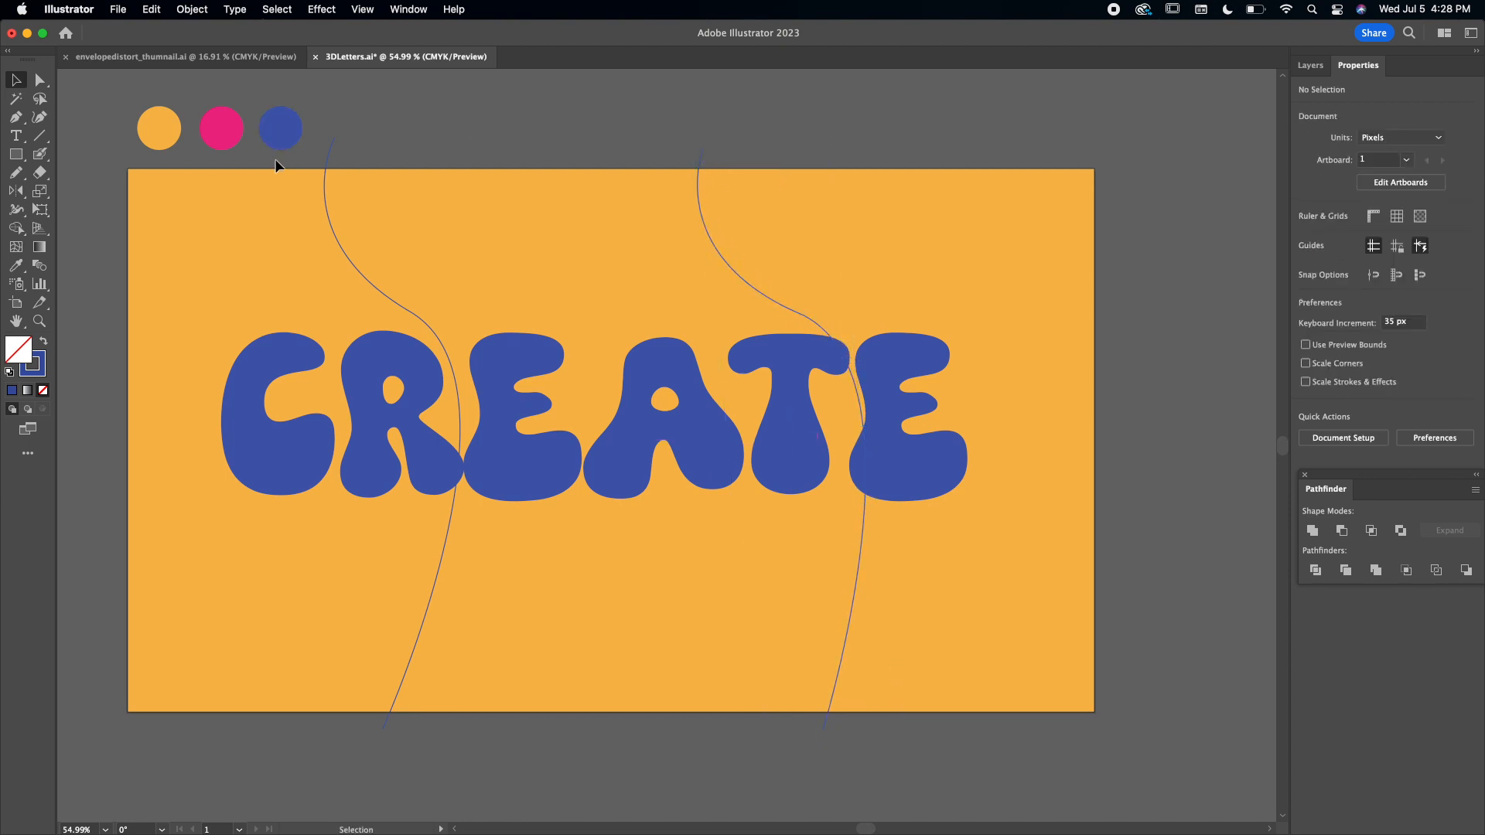
Split the orange rectangle along both curved lines with the Pathfinder Divide operation.
left_click(330, 149)
left_click(704, 151, "shift")
left_click(912, 265, "shift")
left_click_drag(1349, 493, 624, 574)
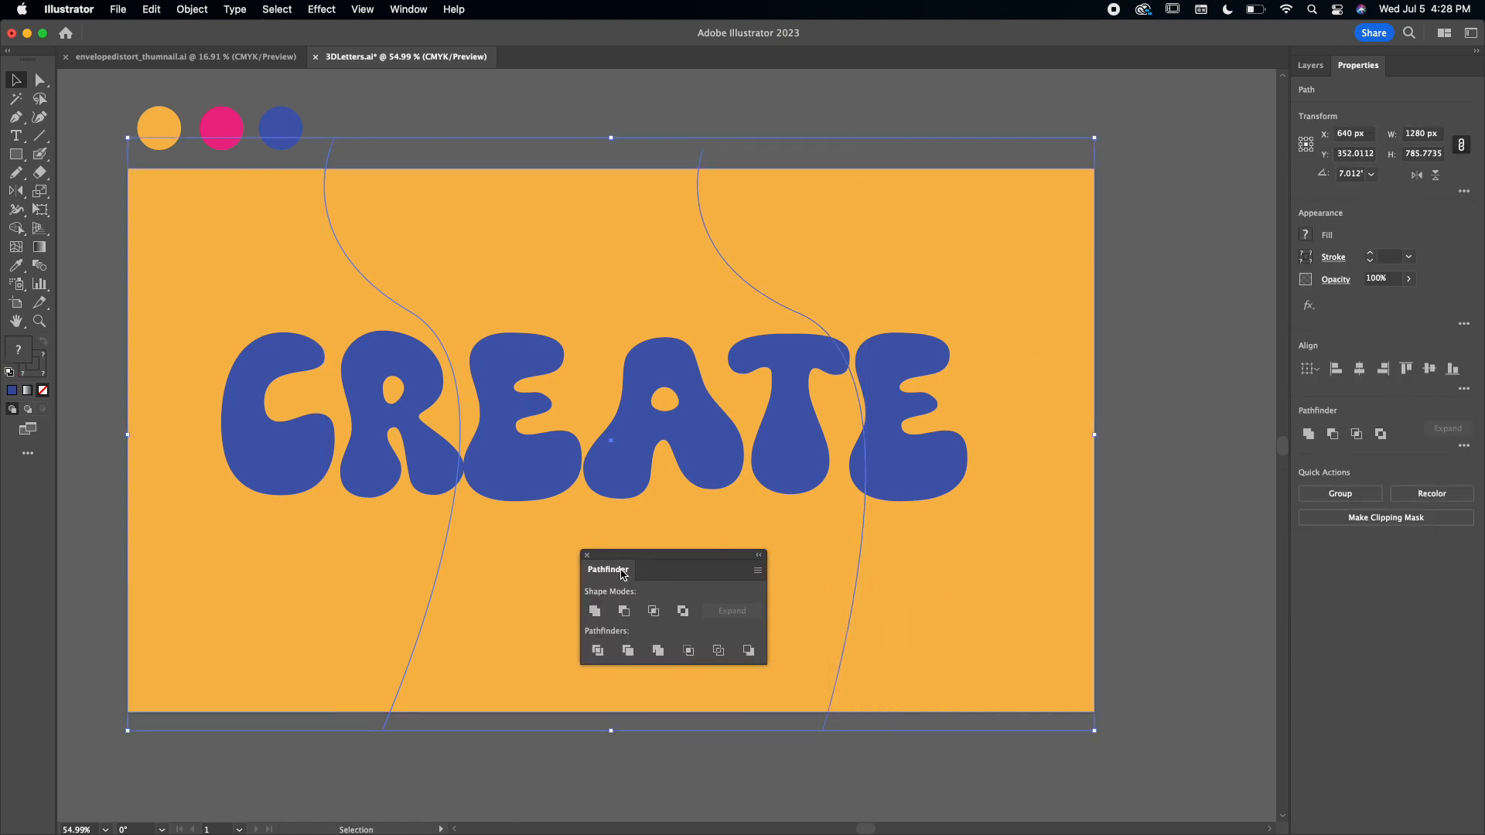
left_click(600, 650)
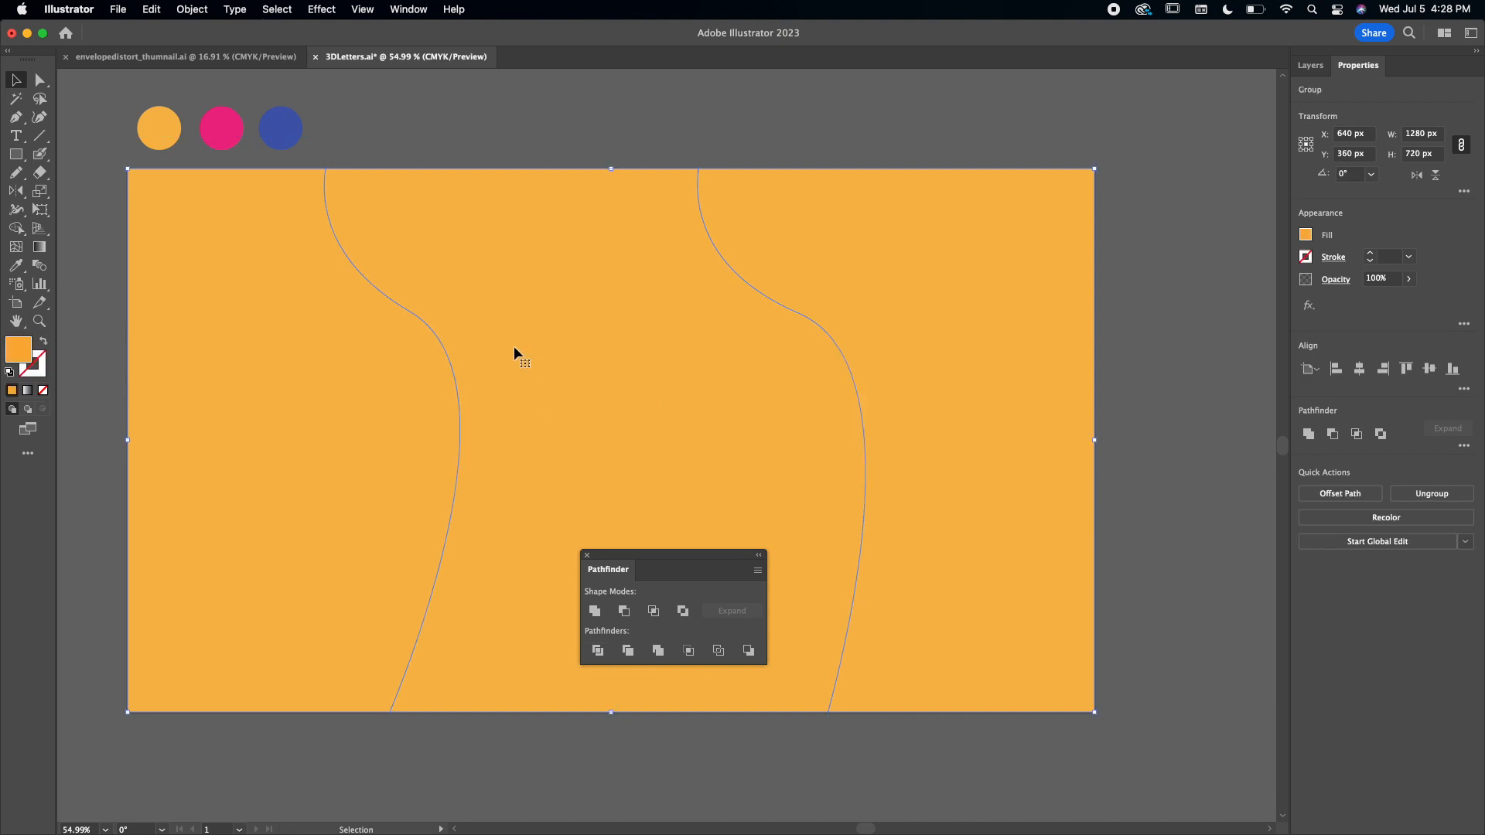
left_click_drag(585, 555, 1291, 582)
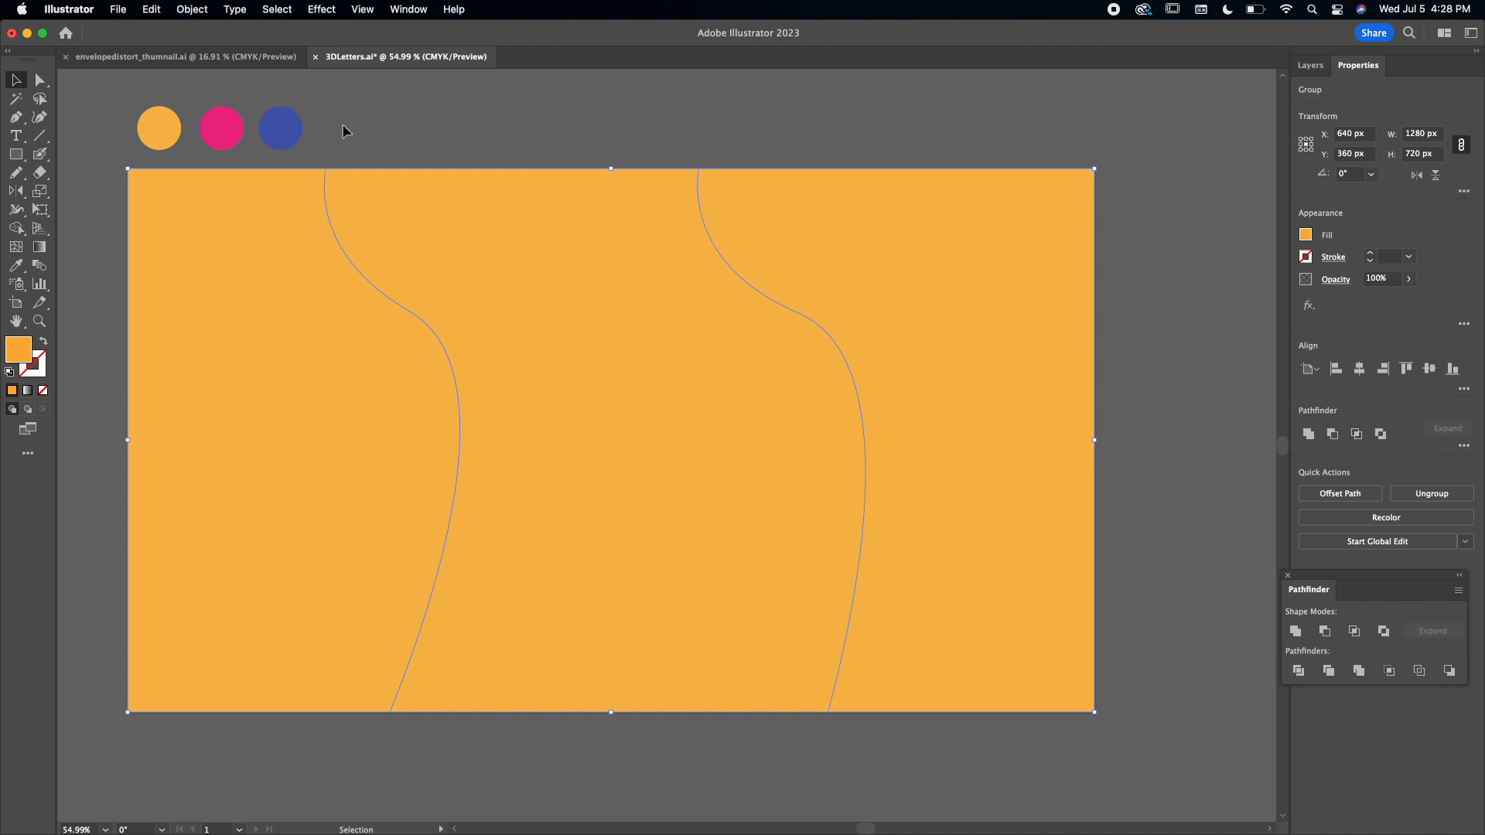
Ungroup the divided background pieces and send them behind the CREATE lettering.
left_click(199, 11)
left_click(251, 122)
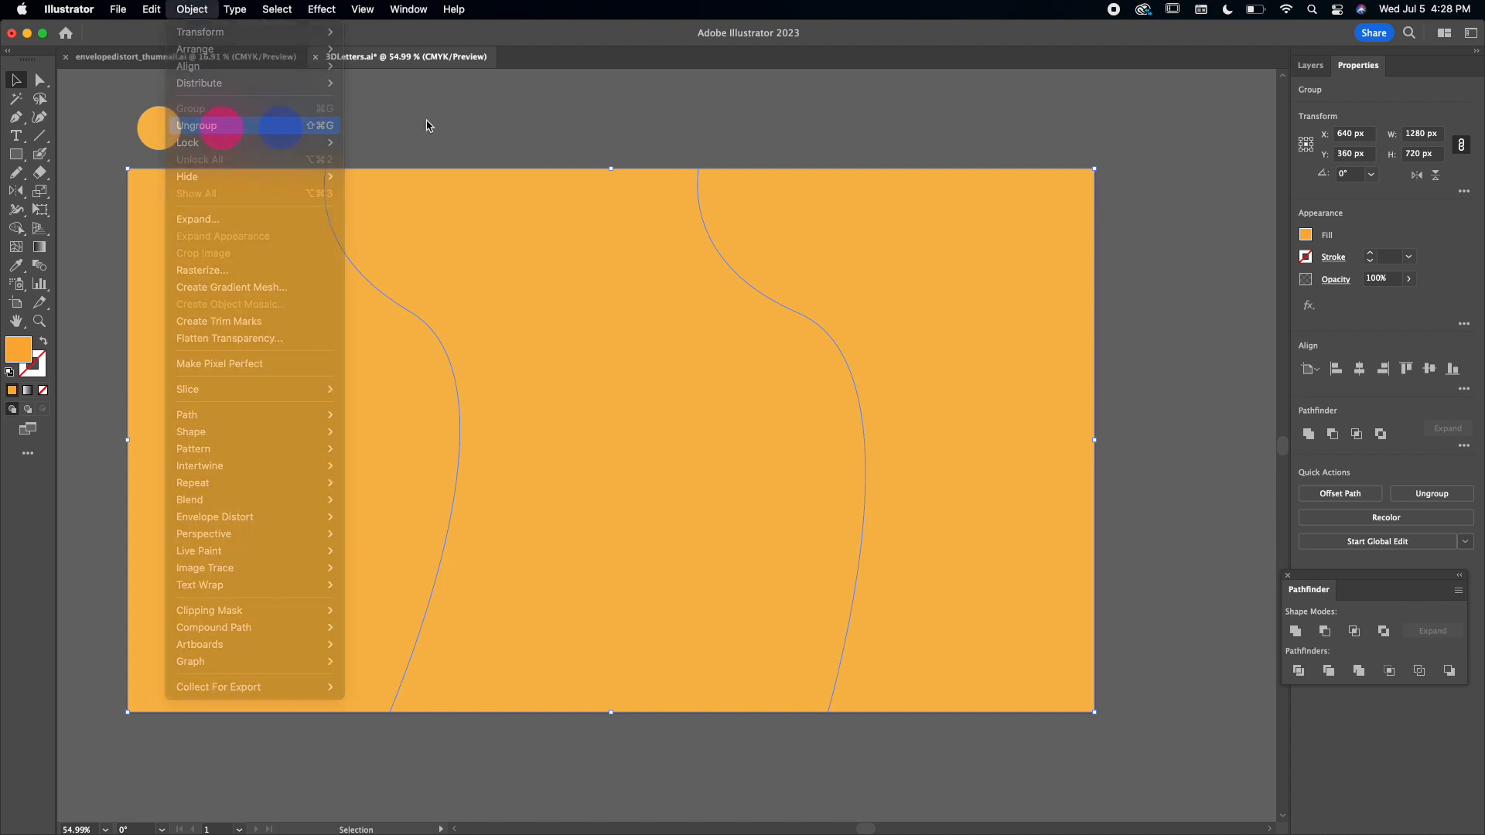
key("super")
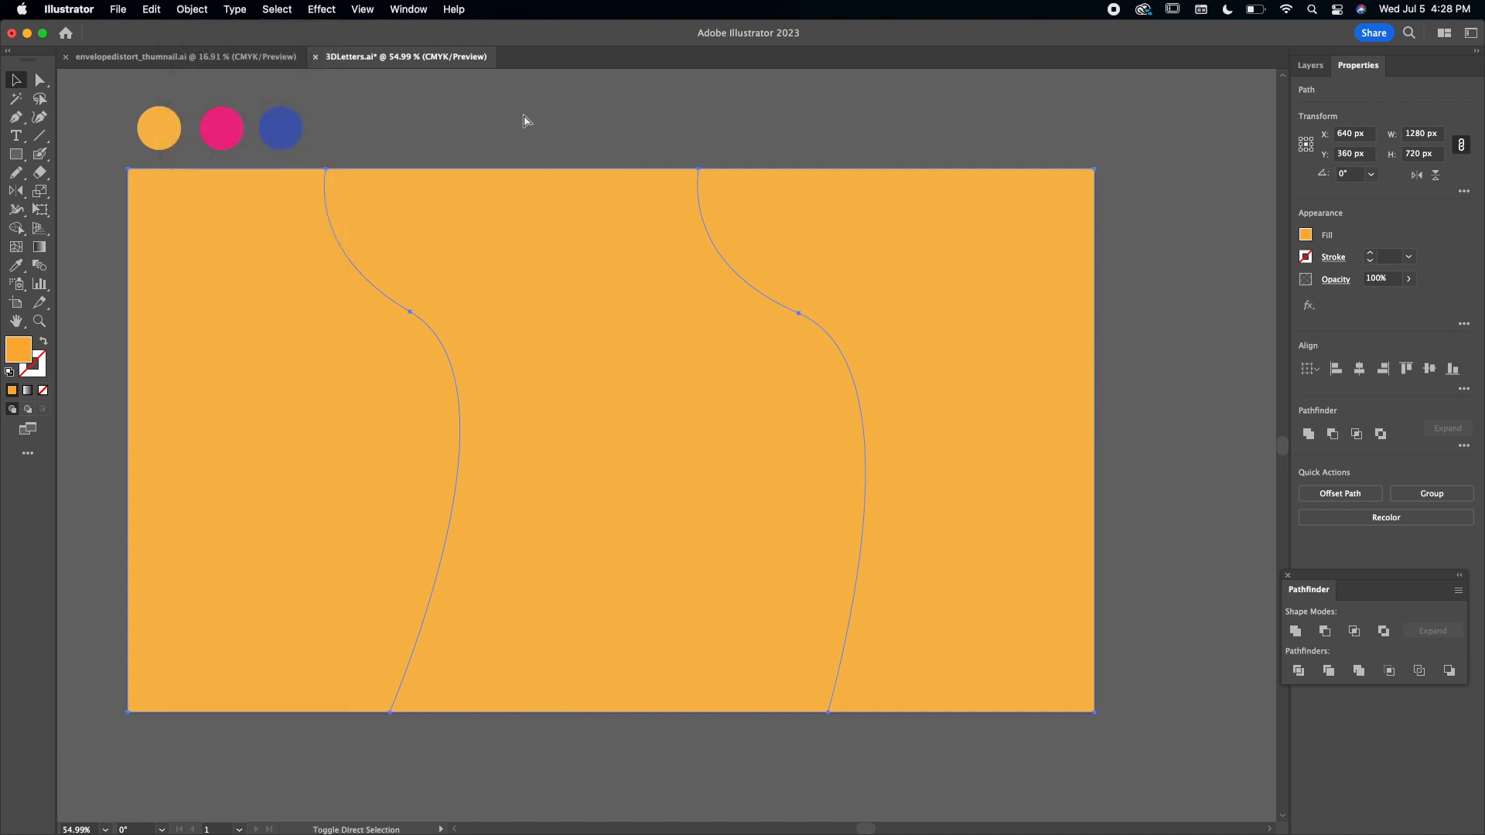
key("super+shift+bracketleft")
left_click(586, 136)
Recolor the two outer background sections with the pink sampled from the swatch circle.
left_click(291, 221)
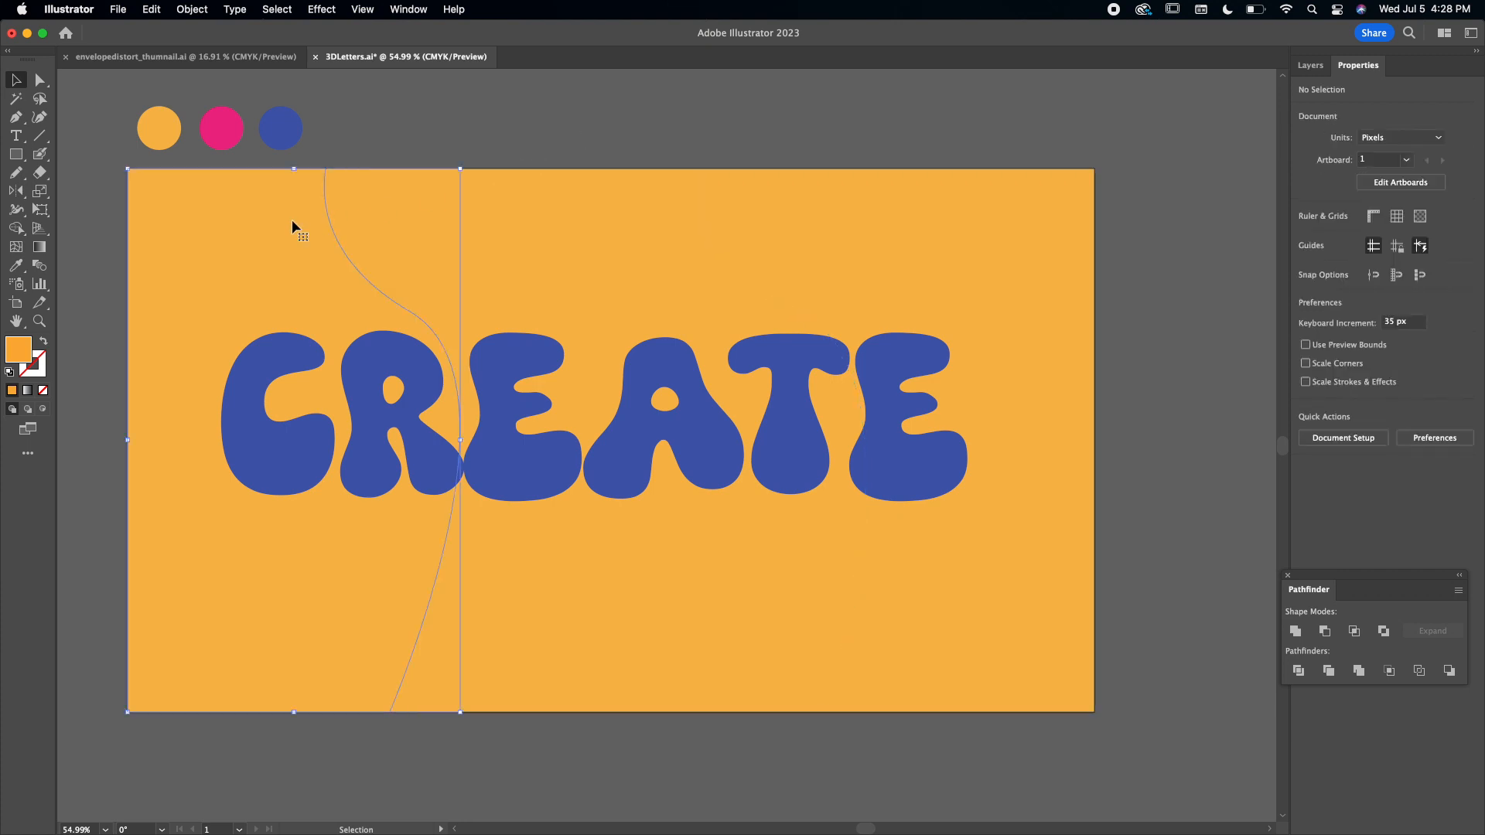
left_click(863, 245, "shift")
key("i")
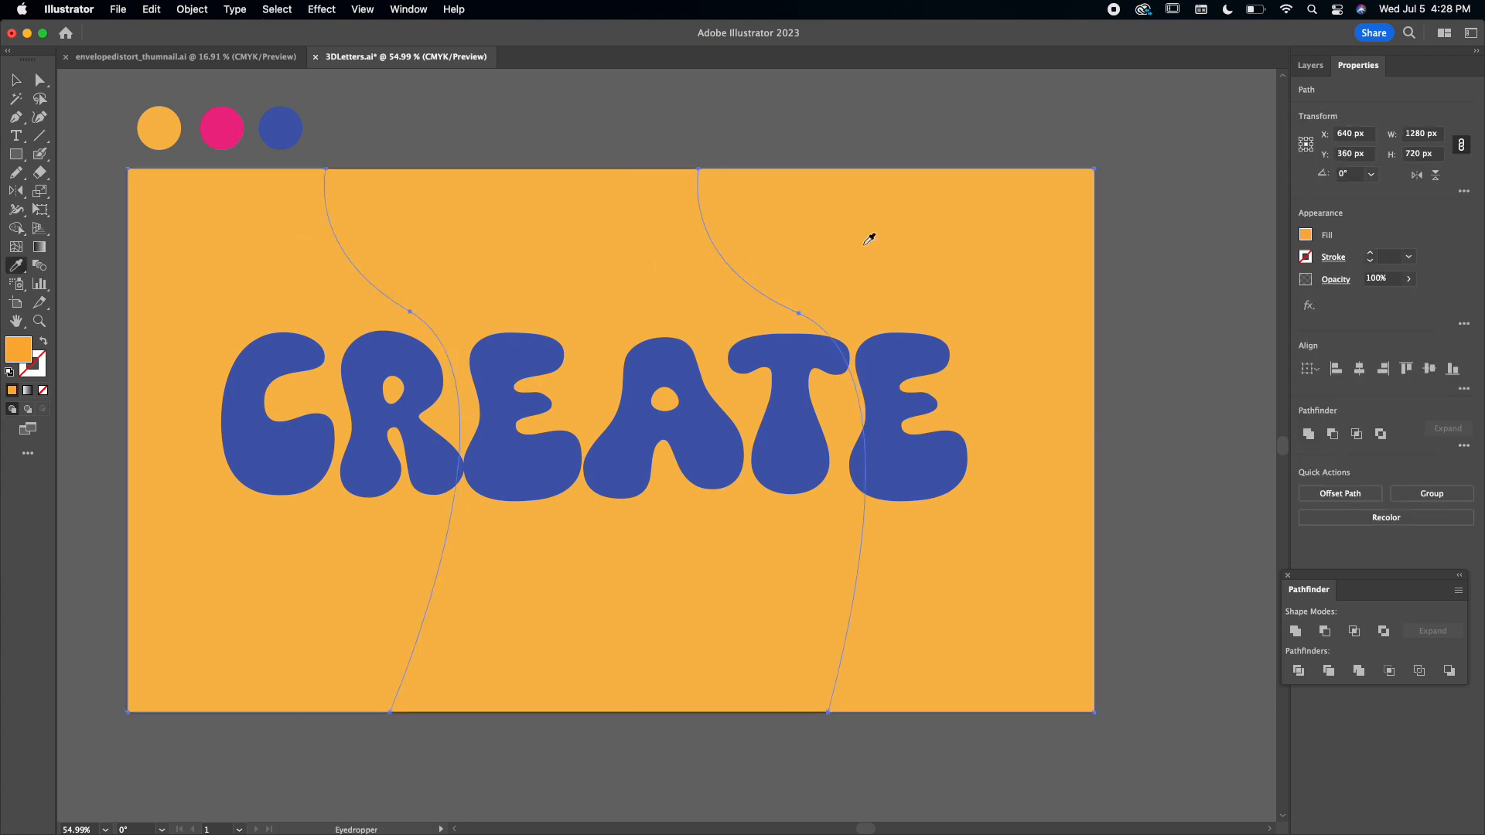
left_click(217, 129)
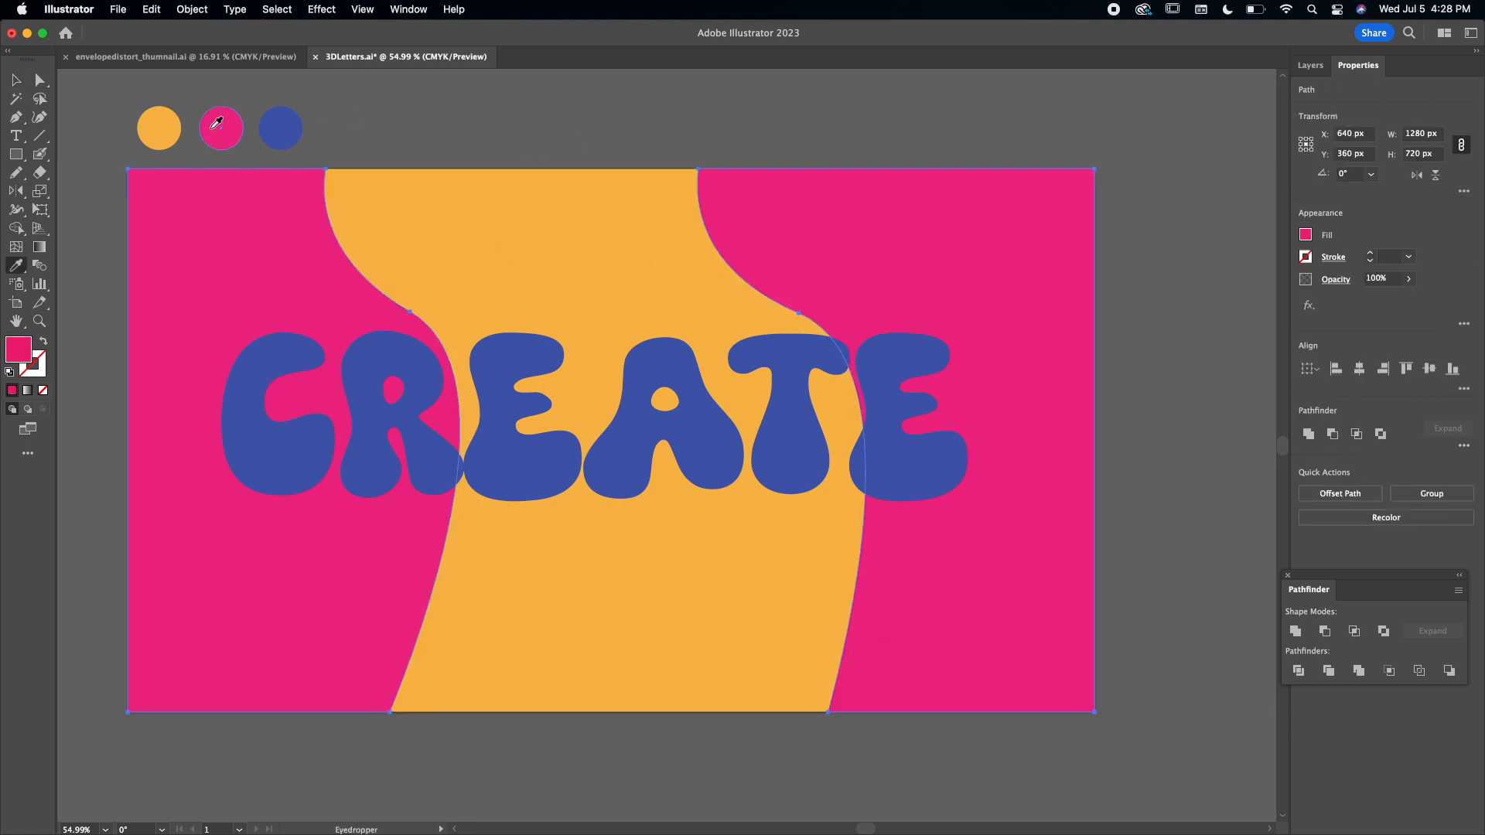
key("v")
left_click(555, 133)
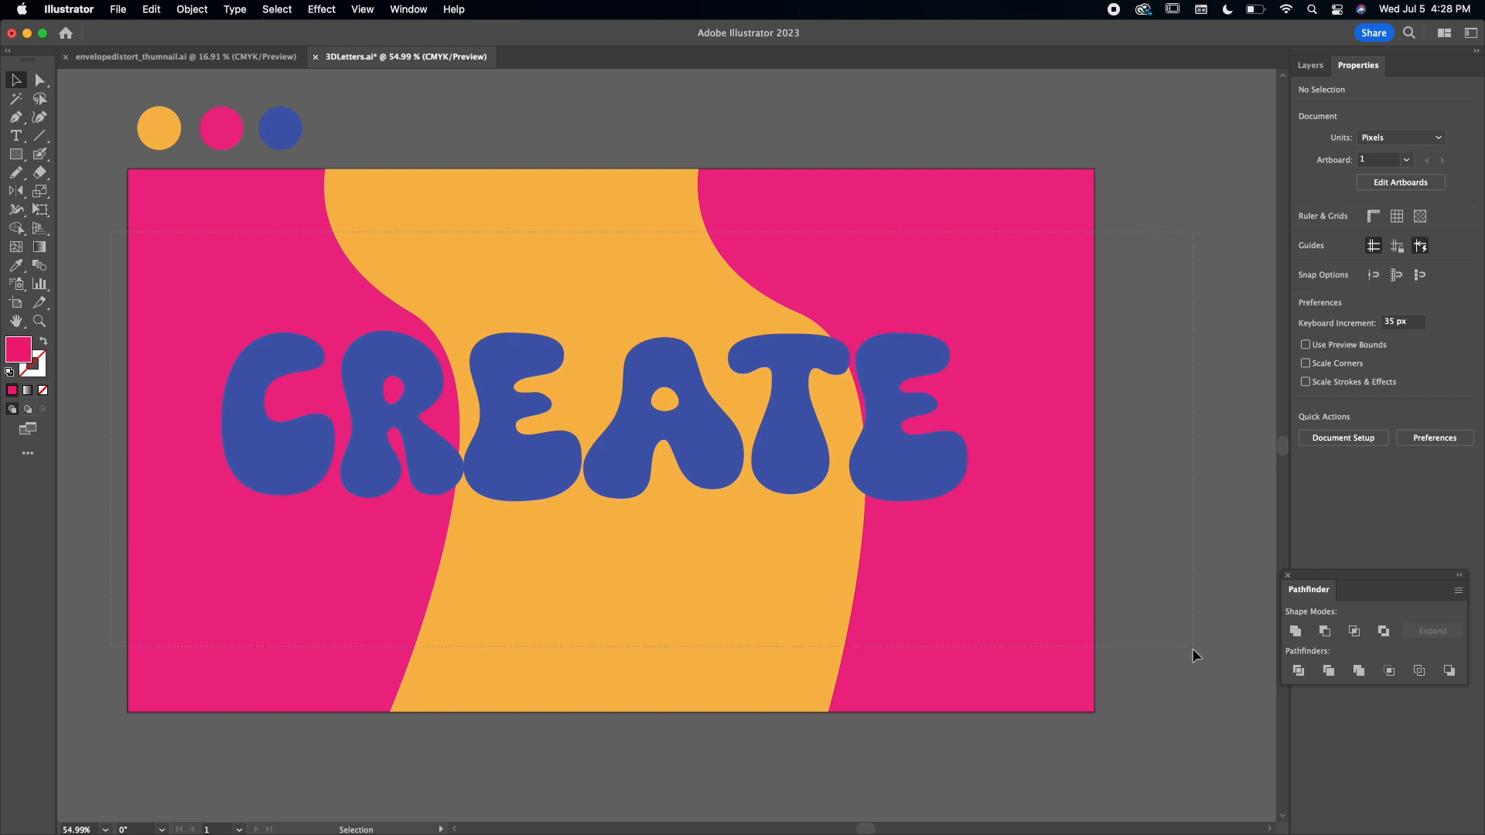
Group the CREATE lettering together with the three background sections.
key("super+a")
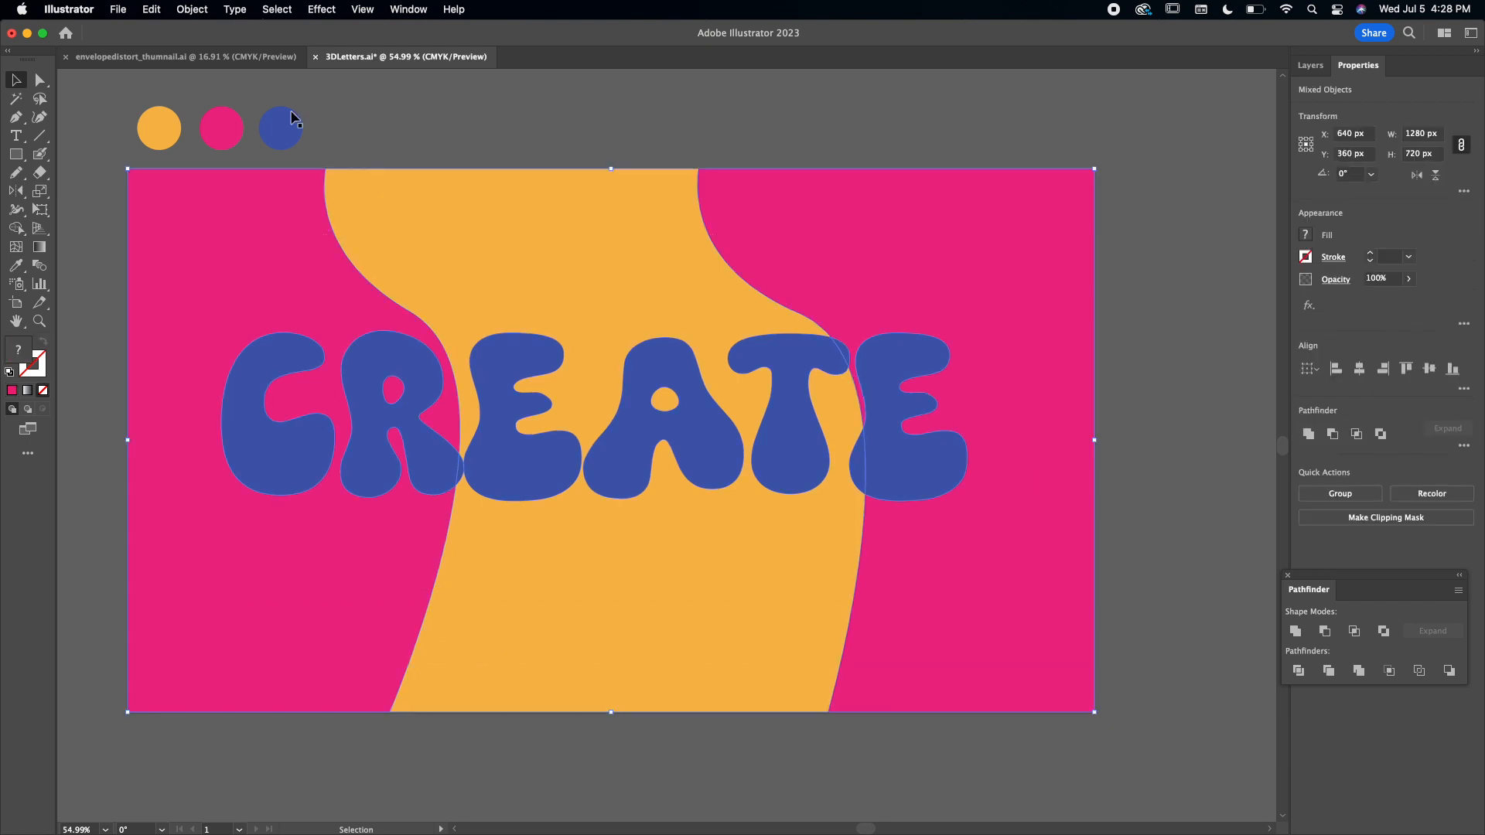
left_click(192, 8)
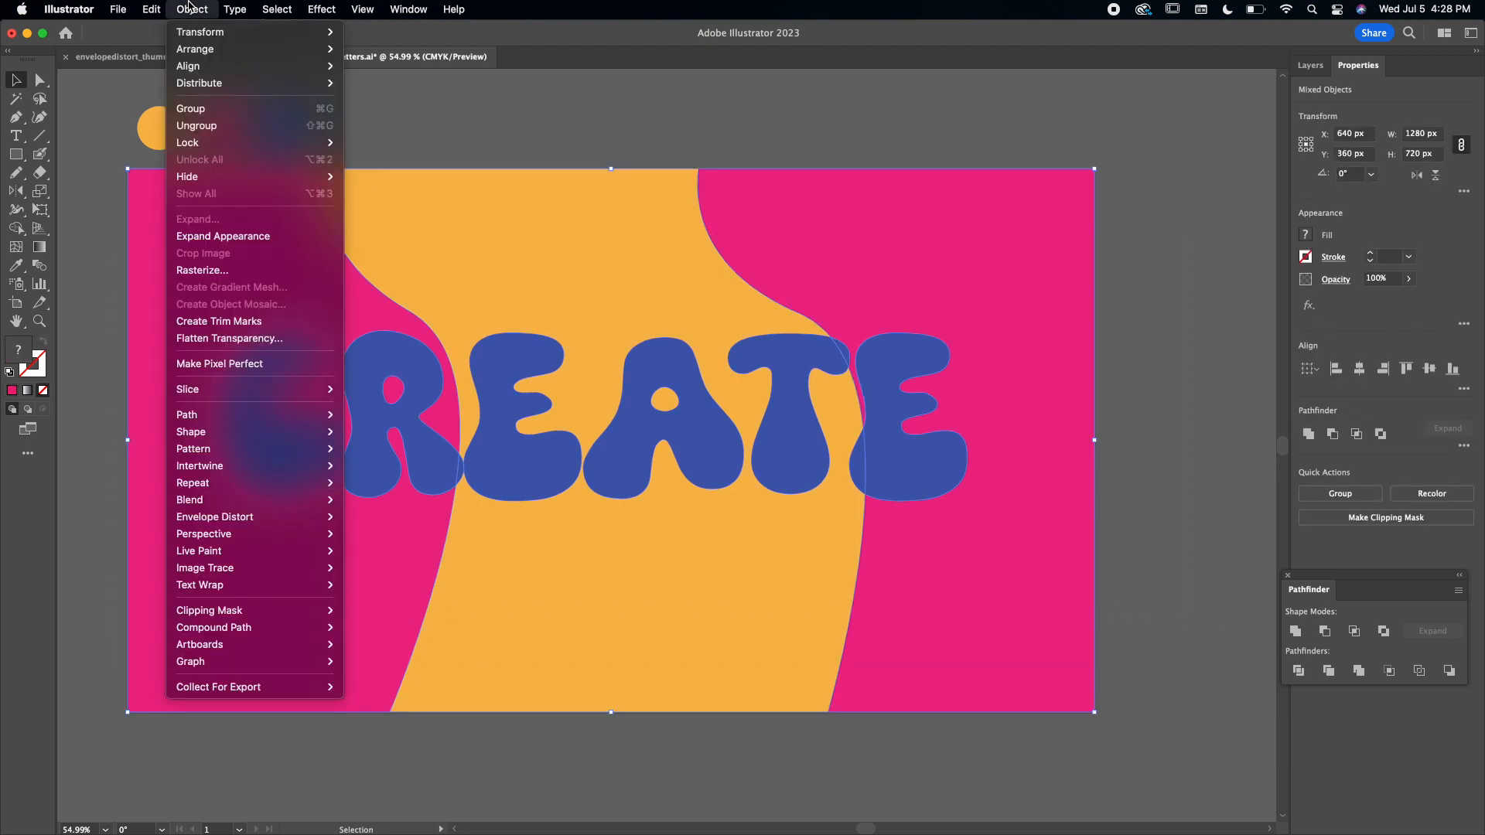
left_click(263, 113)
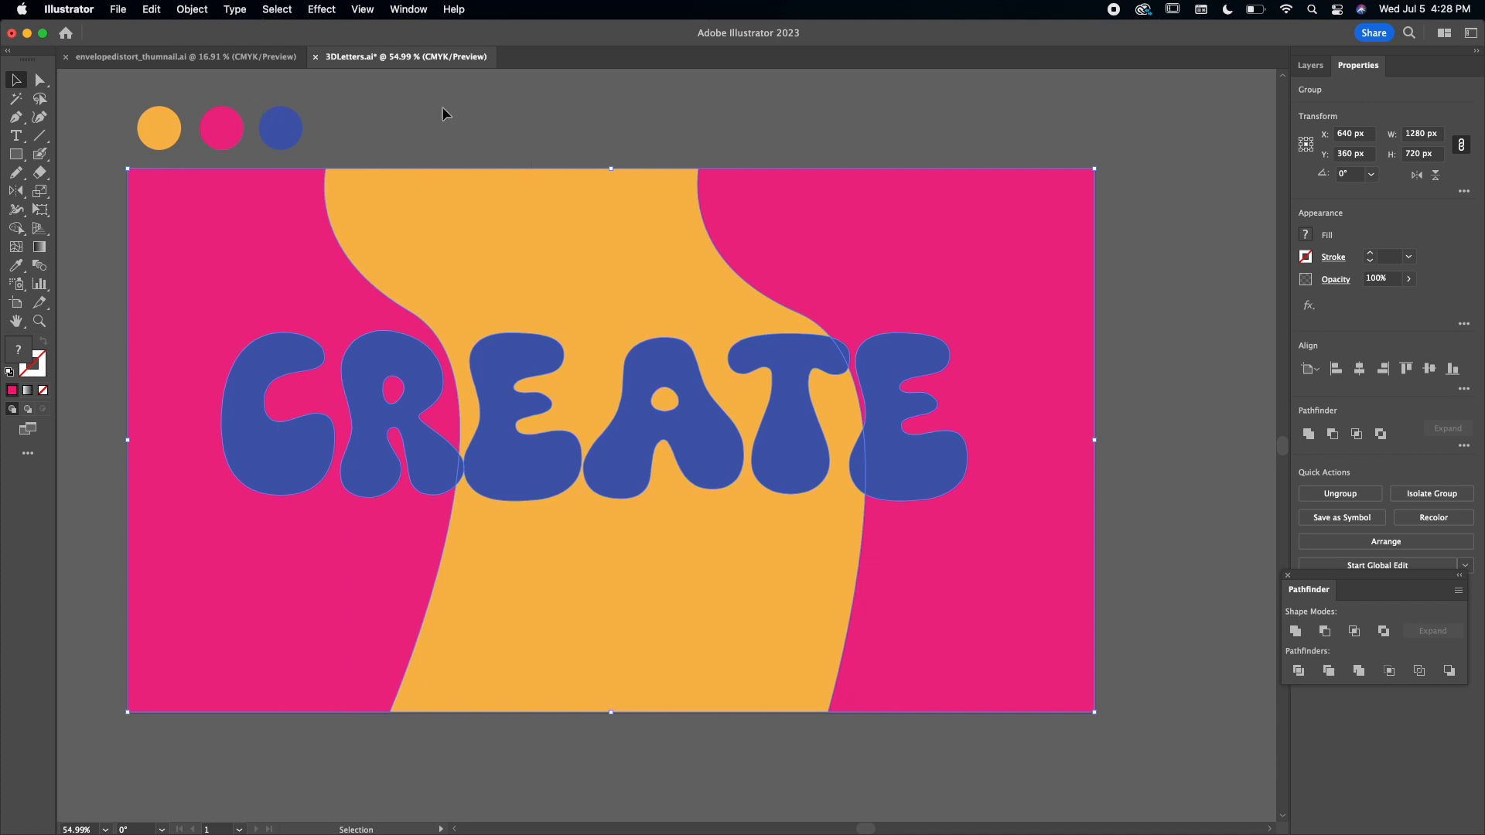
Apply the 3D Inflate effect to the grouped artwork, then dock its settings and close the Pathfinder window.
left_click(324, 7)
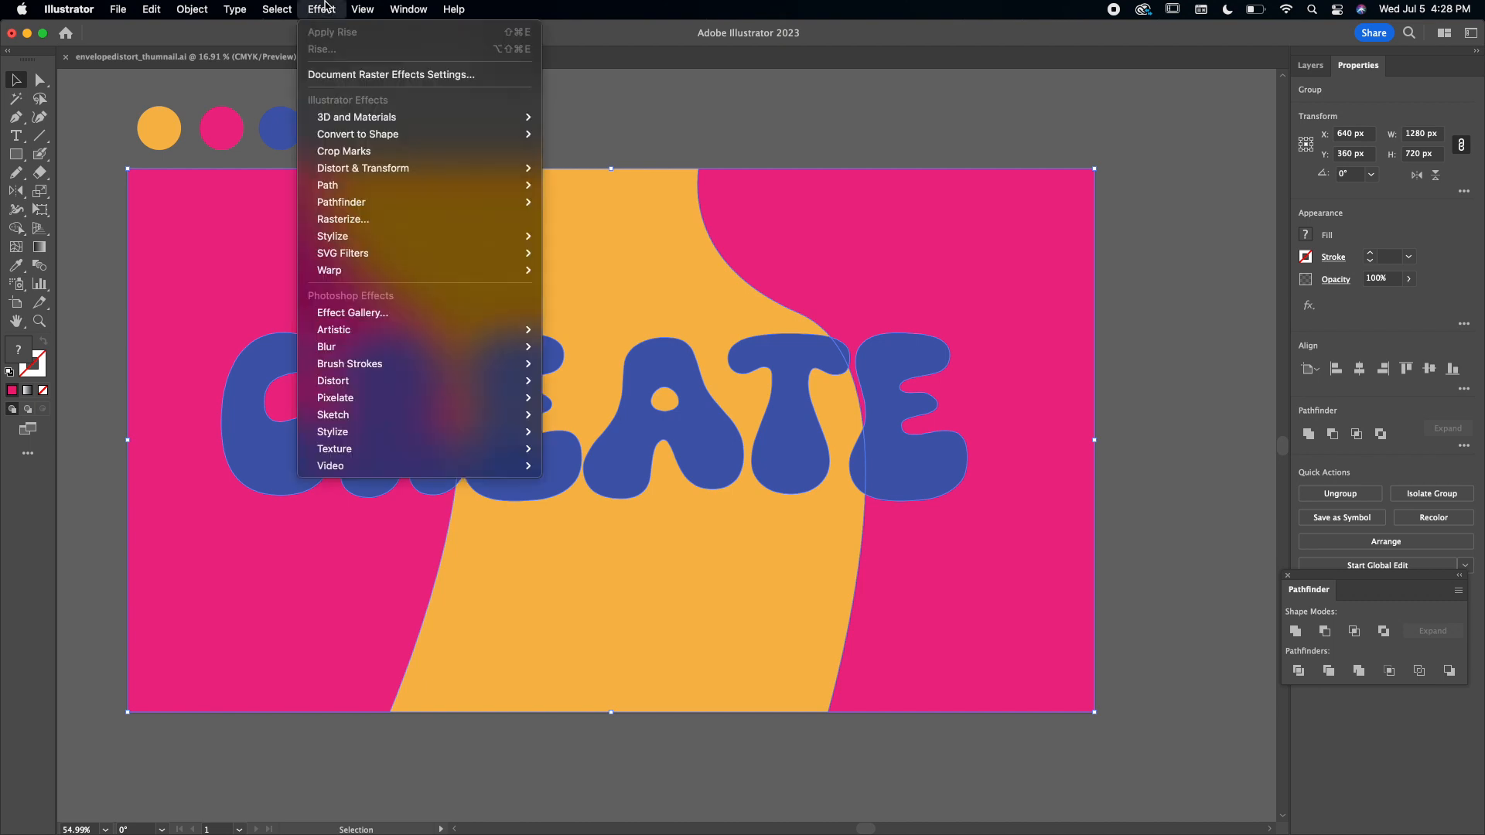
mouse_move(407, 117)
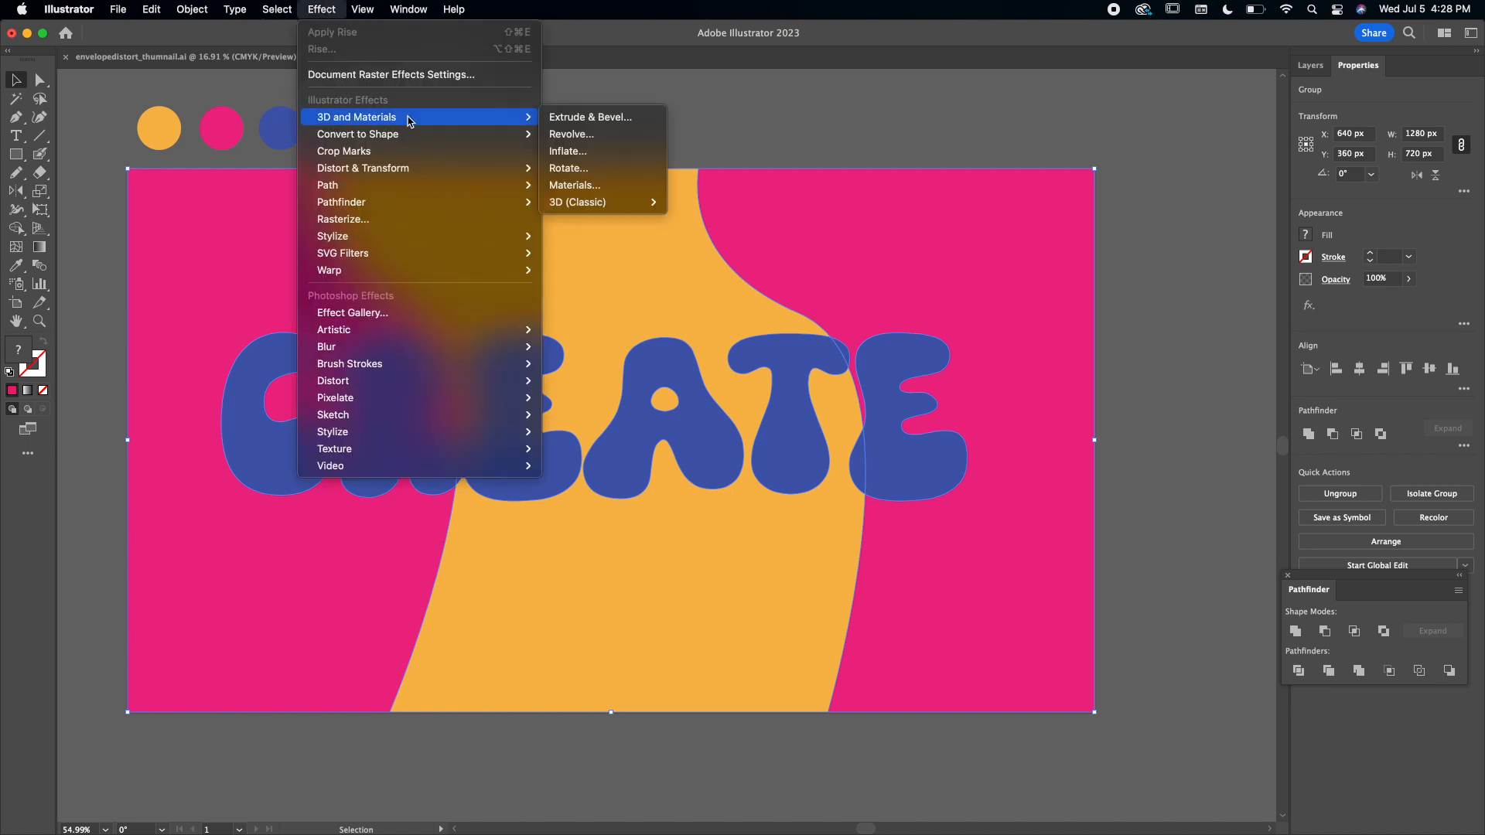
left_click(627, 154)
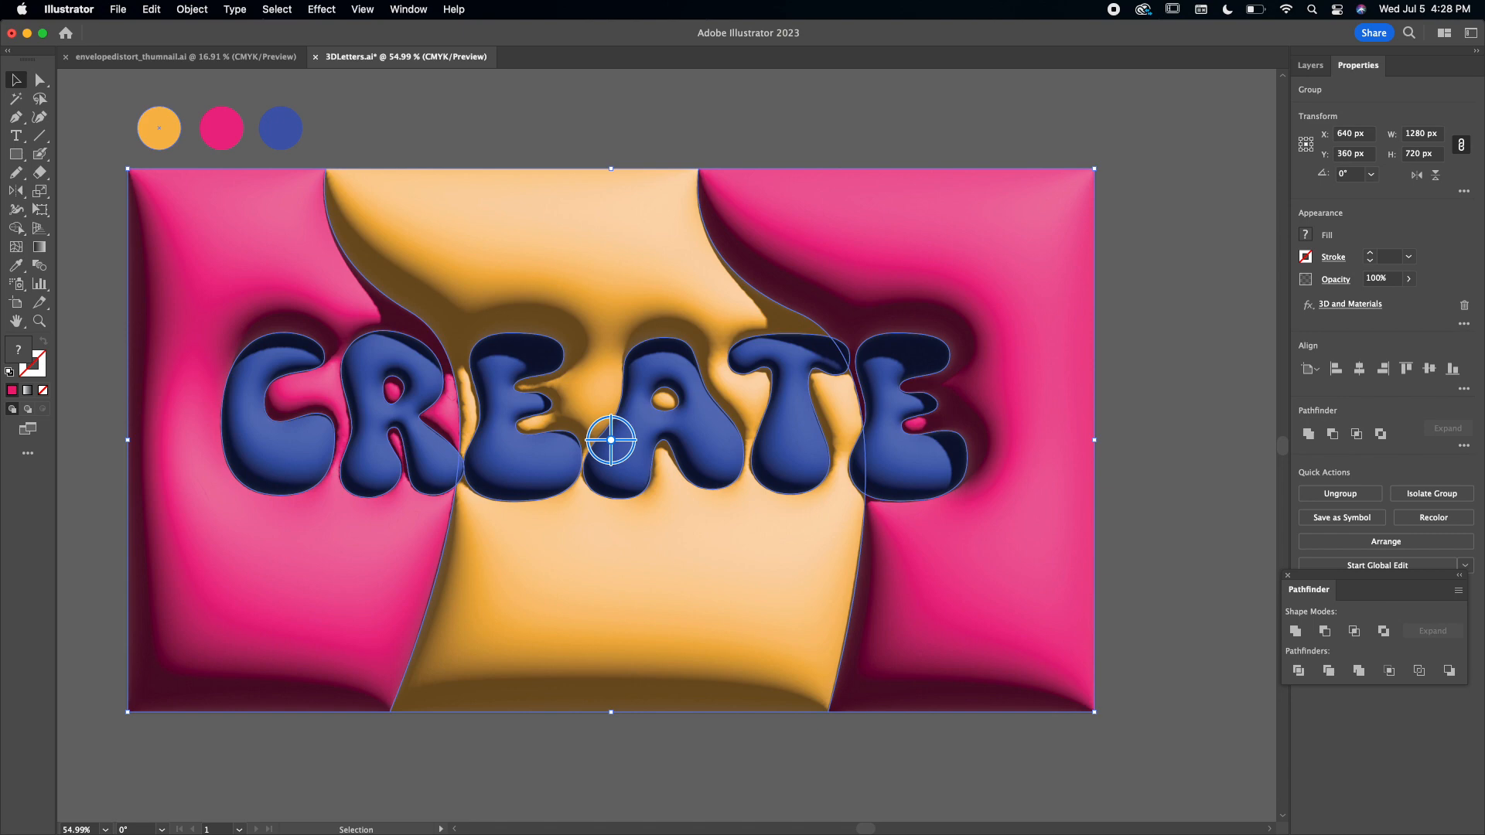
left_click_drag(931, 106, 1379, 72)
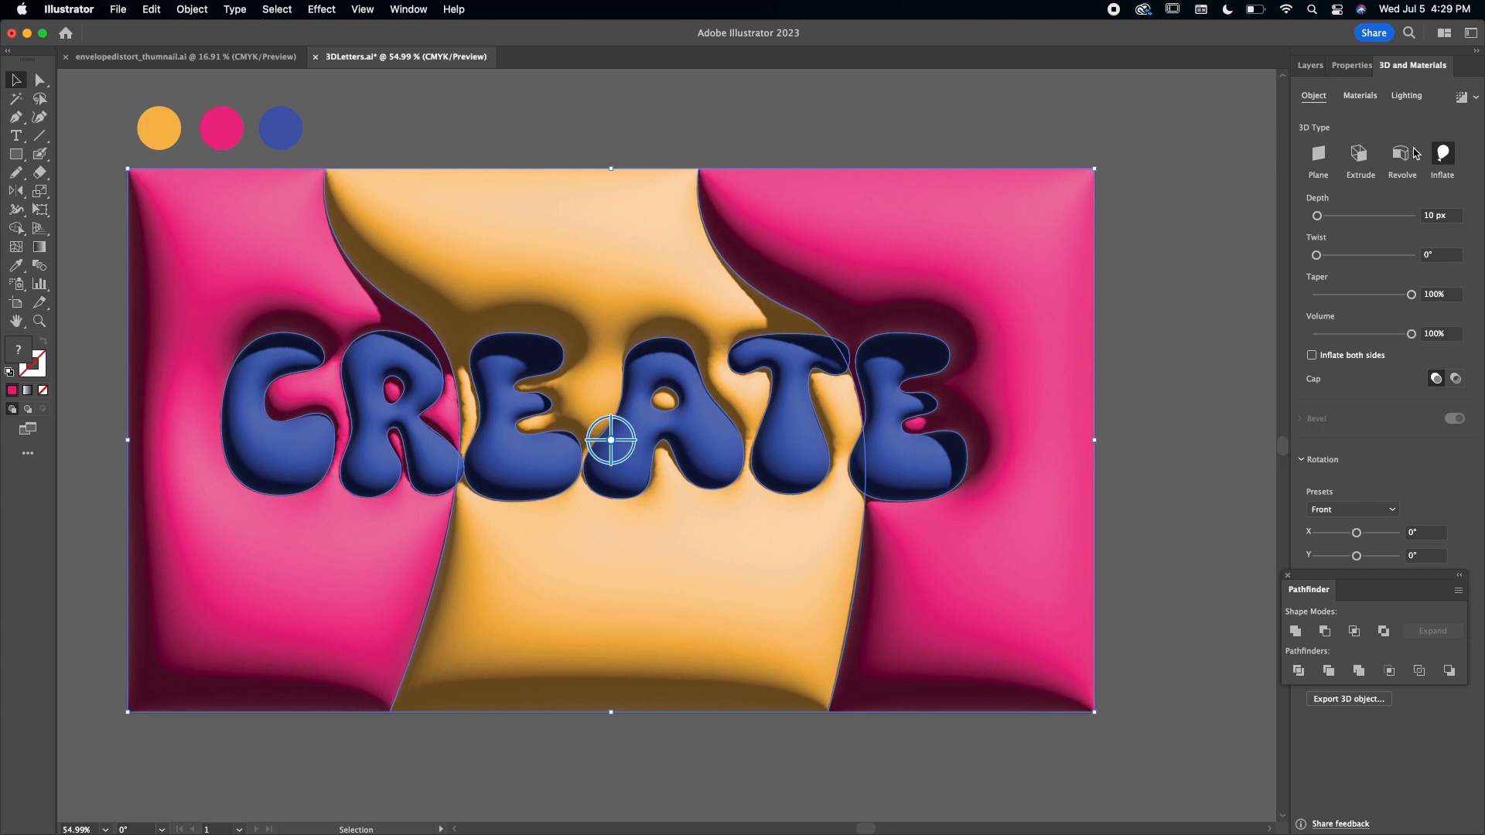
left_click(1288, 575)
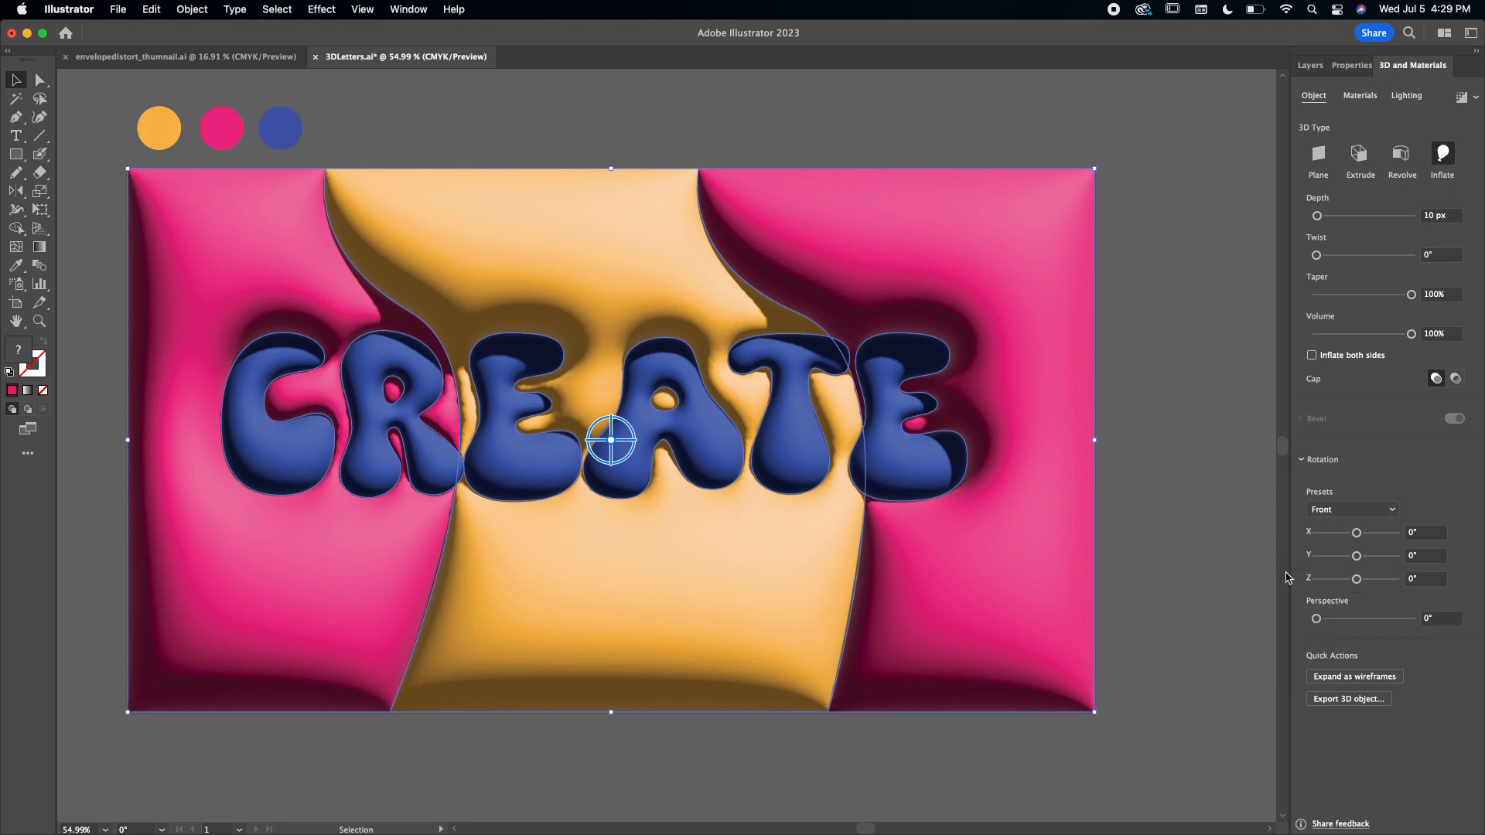
Set the inflated artwork's default material to roughness 0 and metallic 0.49.
left_click(1361, 97)
left_click_drag(1348, 672, 1286, 675)
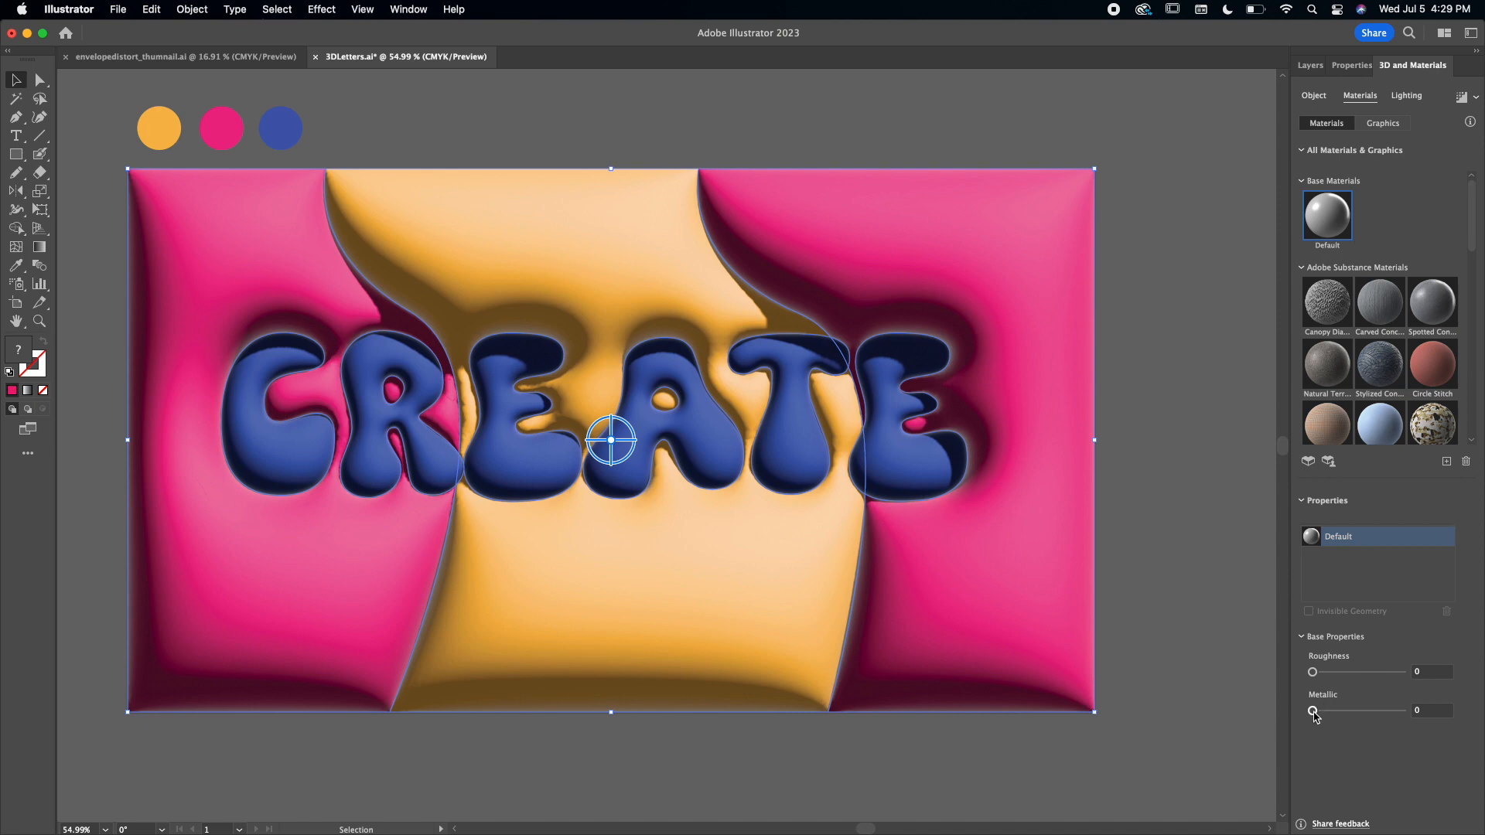
left_click_drag(1312, 712, 1357, 713)
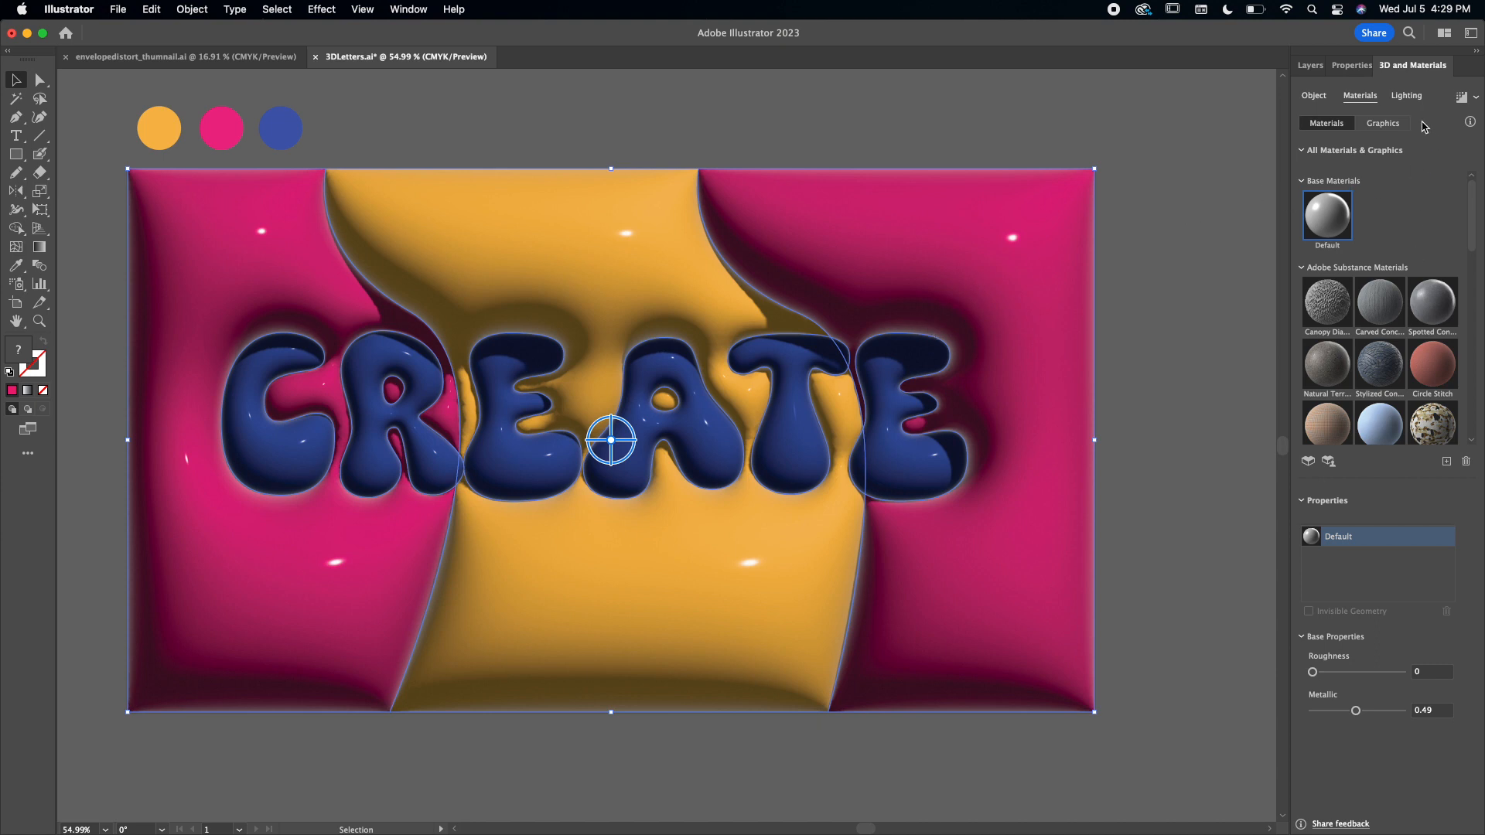
Set the 3D effect's main light to 120% intensity and 77° height.
left_click(1406, 96)
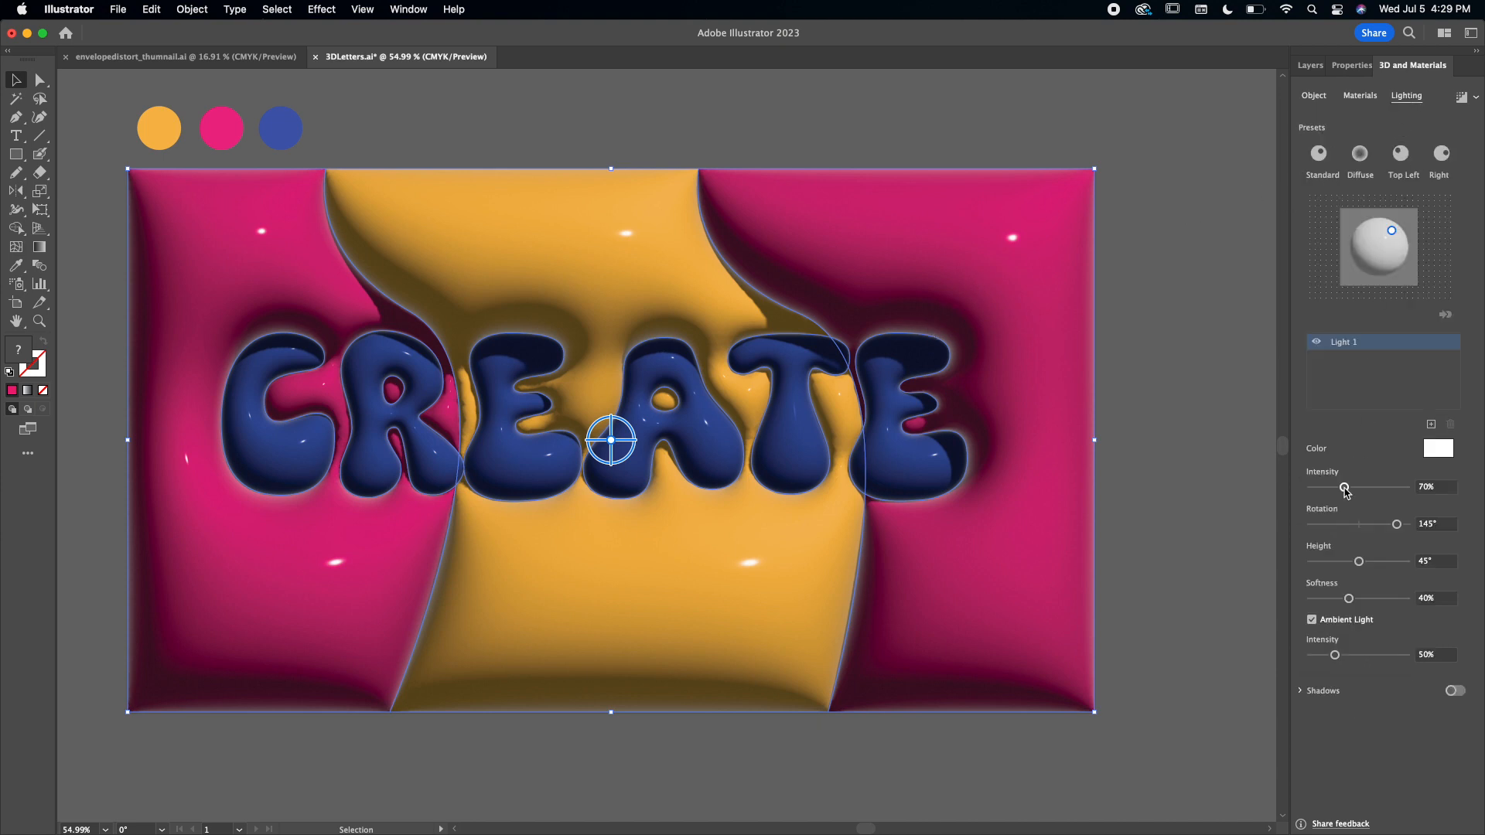
left_click_drag(1344, 489, 1366, 490)
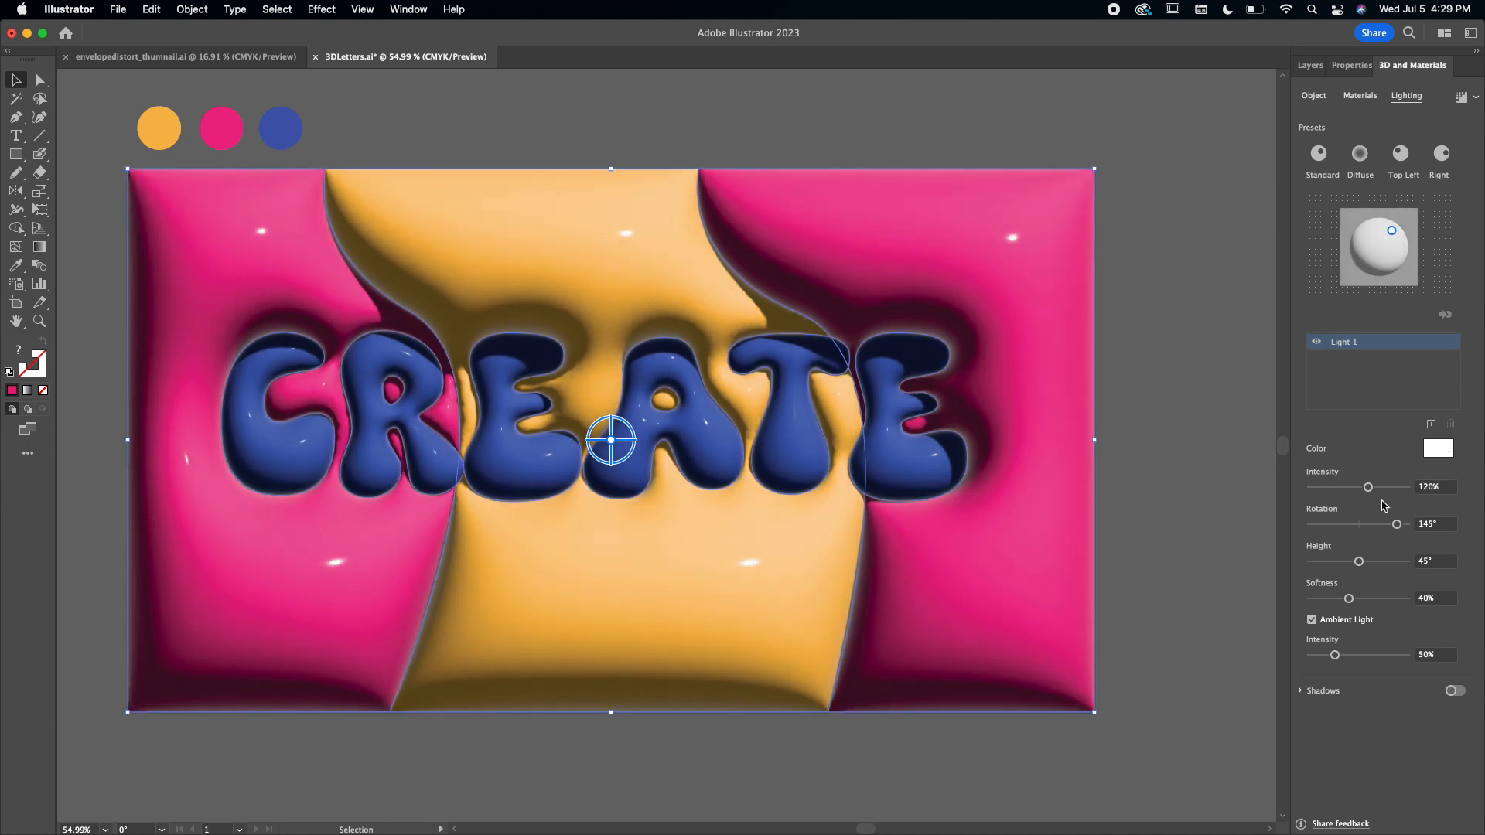
mouse_move(1358, 562)
left_mouse_down()
mouse_move(1392, 567)
mouse_move(1366, 567)
left_mouse_up()
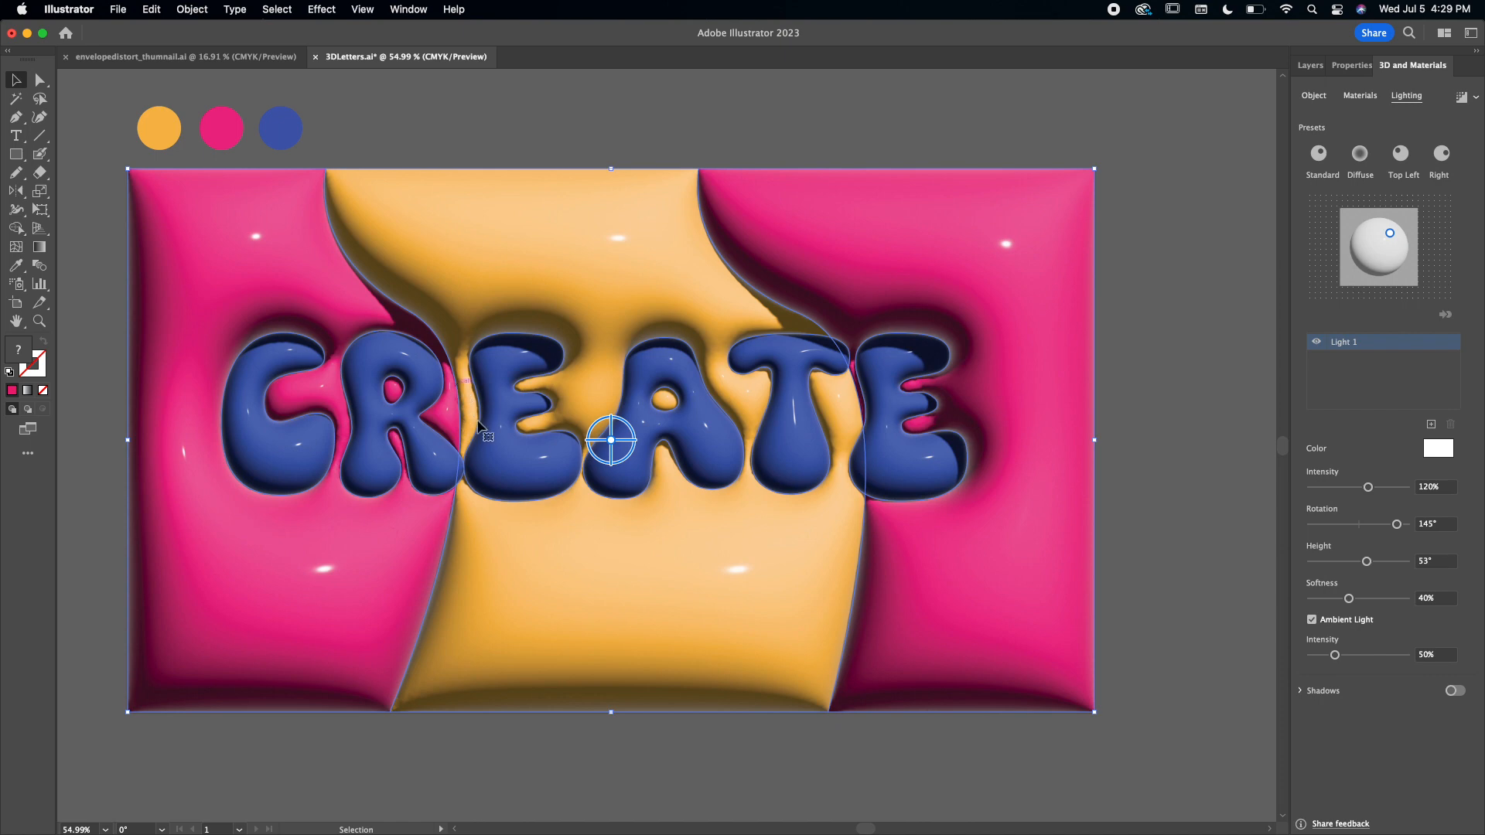
left_click_drag(1368, 564, 1392, 569)
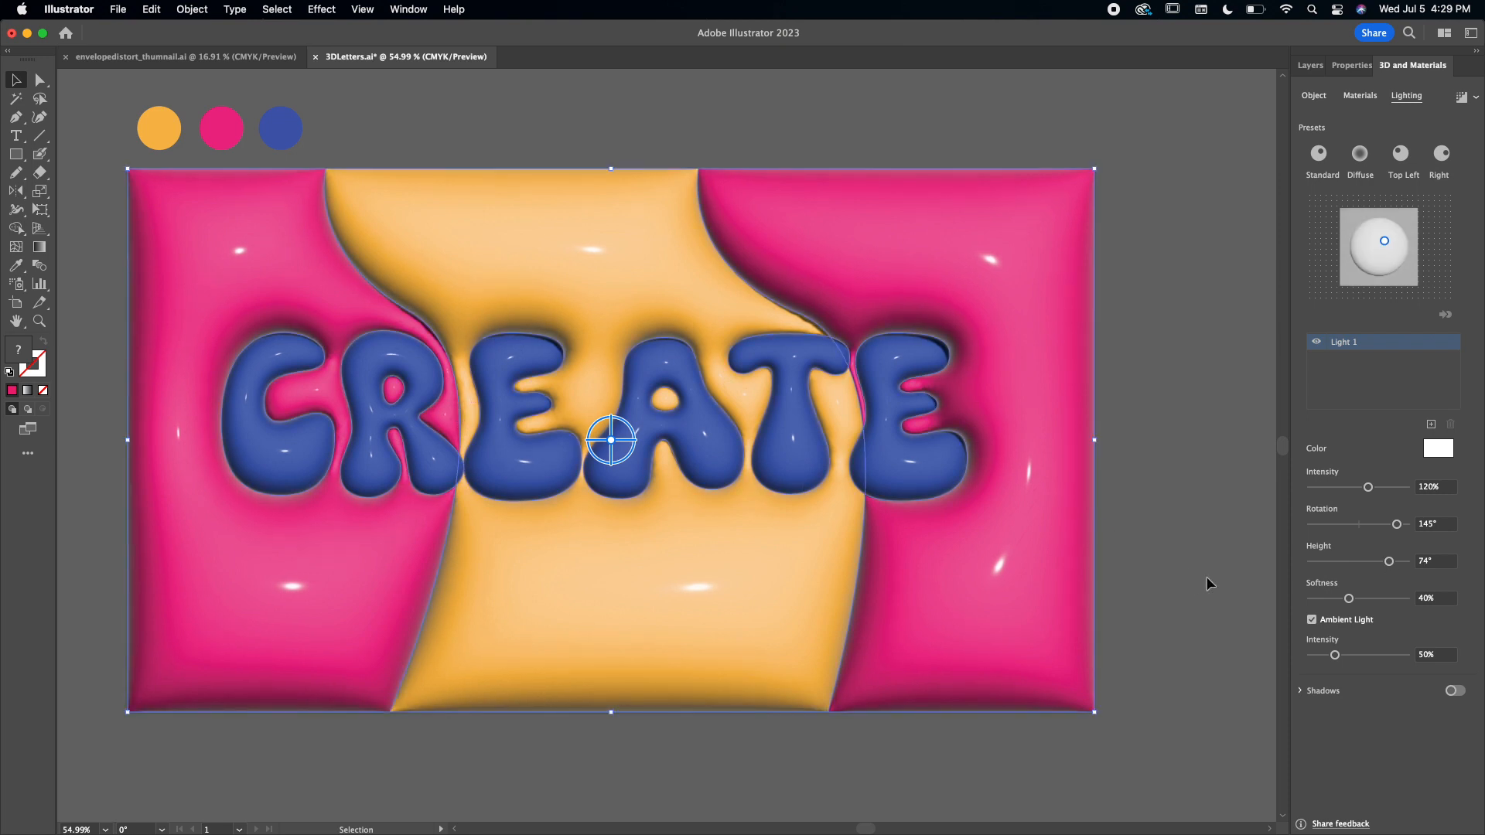
left_click_drag(1388, 566, 1394, 570)
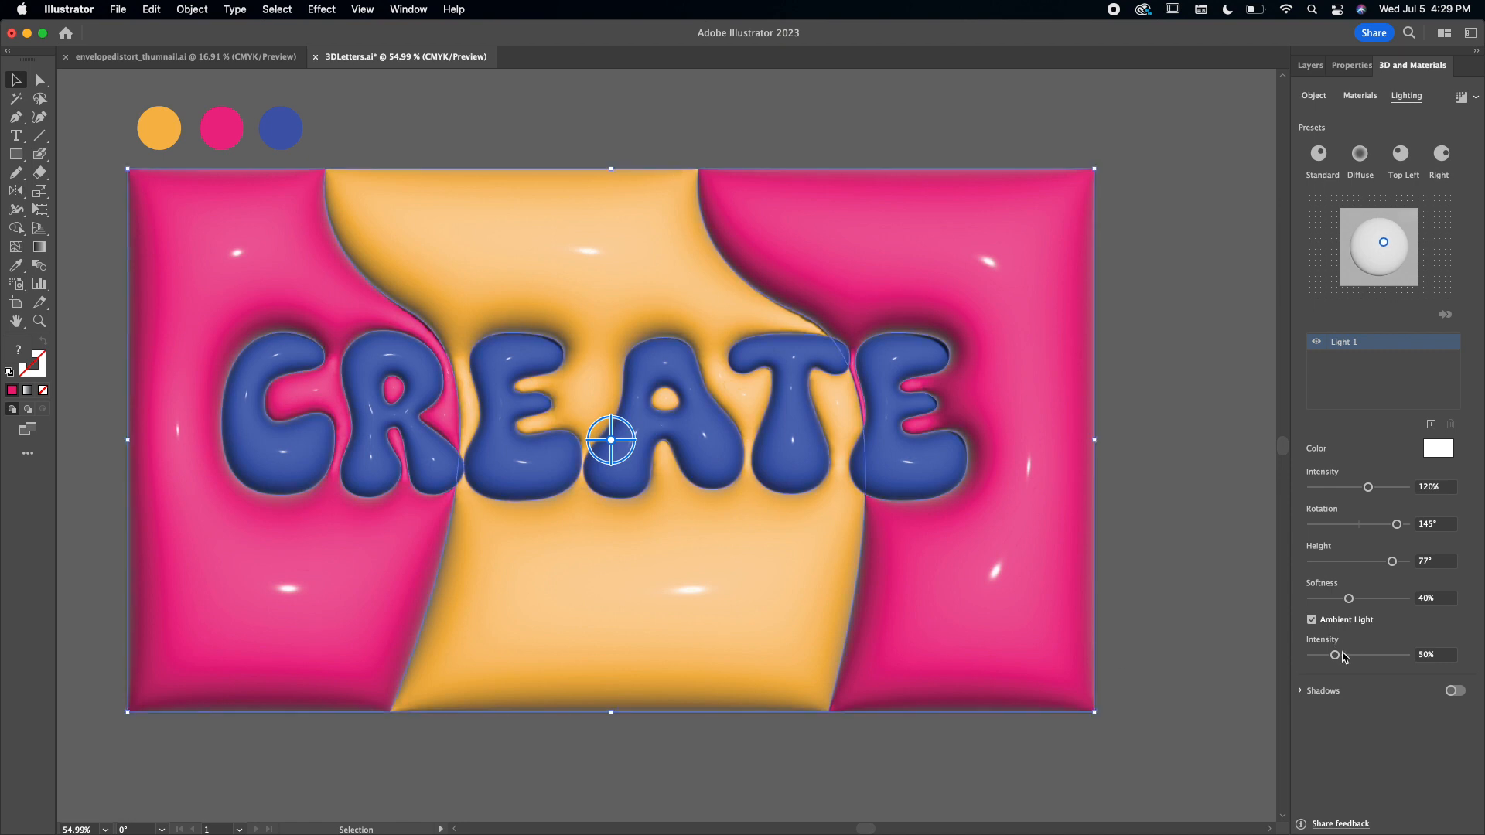
Set the ambient light intensity to 76% and check the inflated artwork with and without its selection outlines.
left_click_drag(1334, 656, 1344, 657)
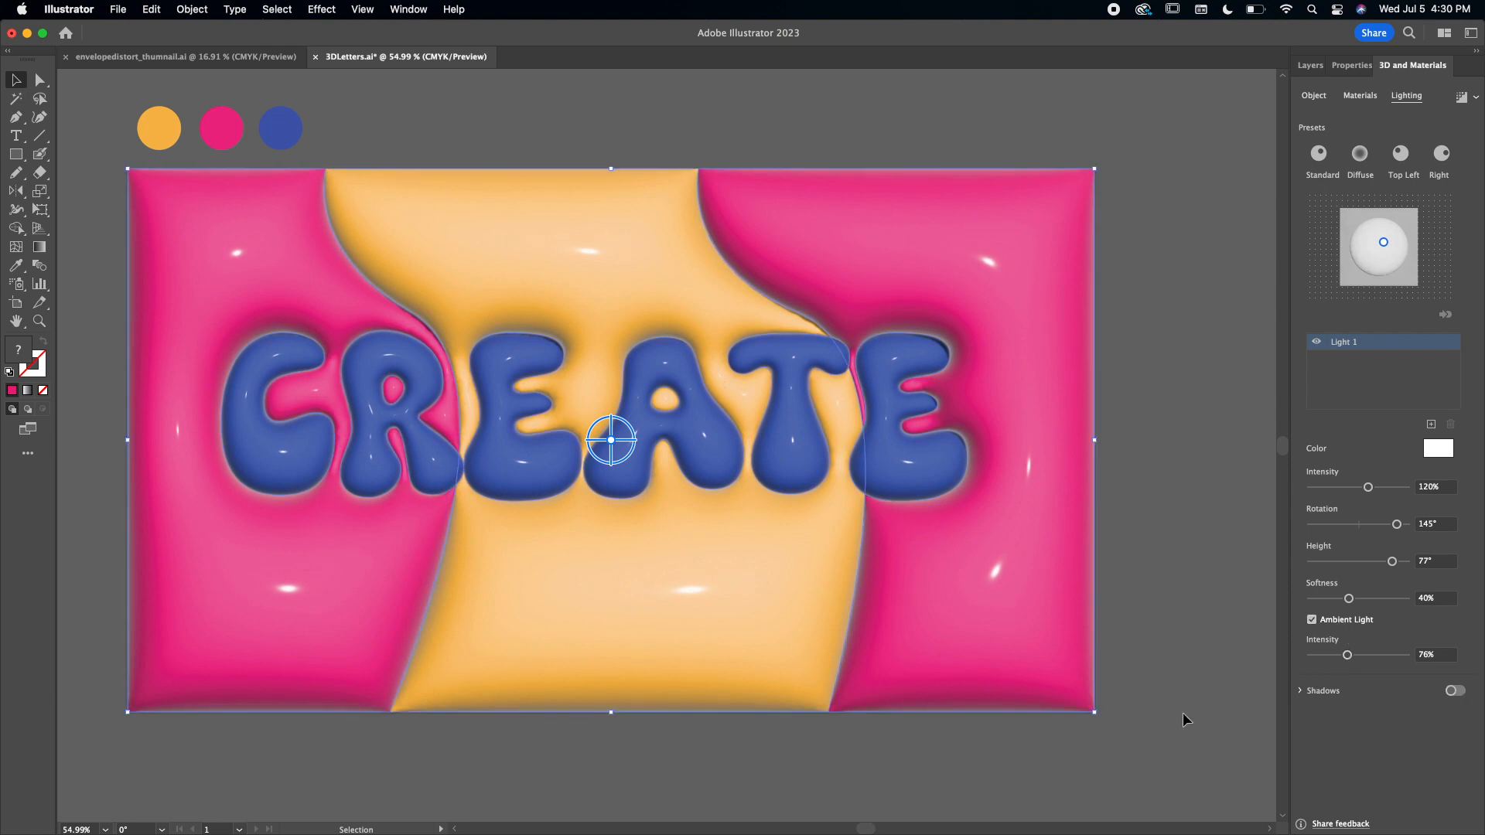
left_click(1152, 470)
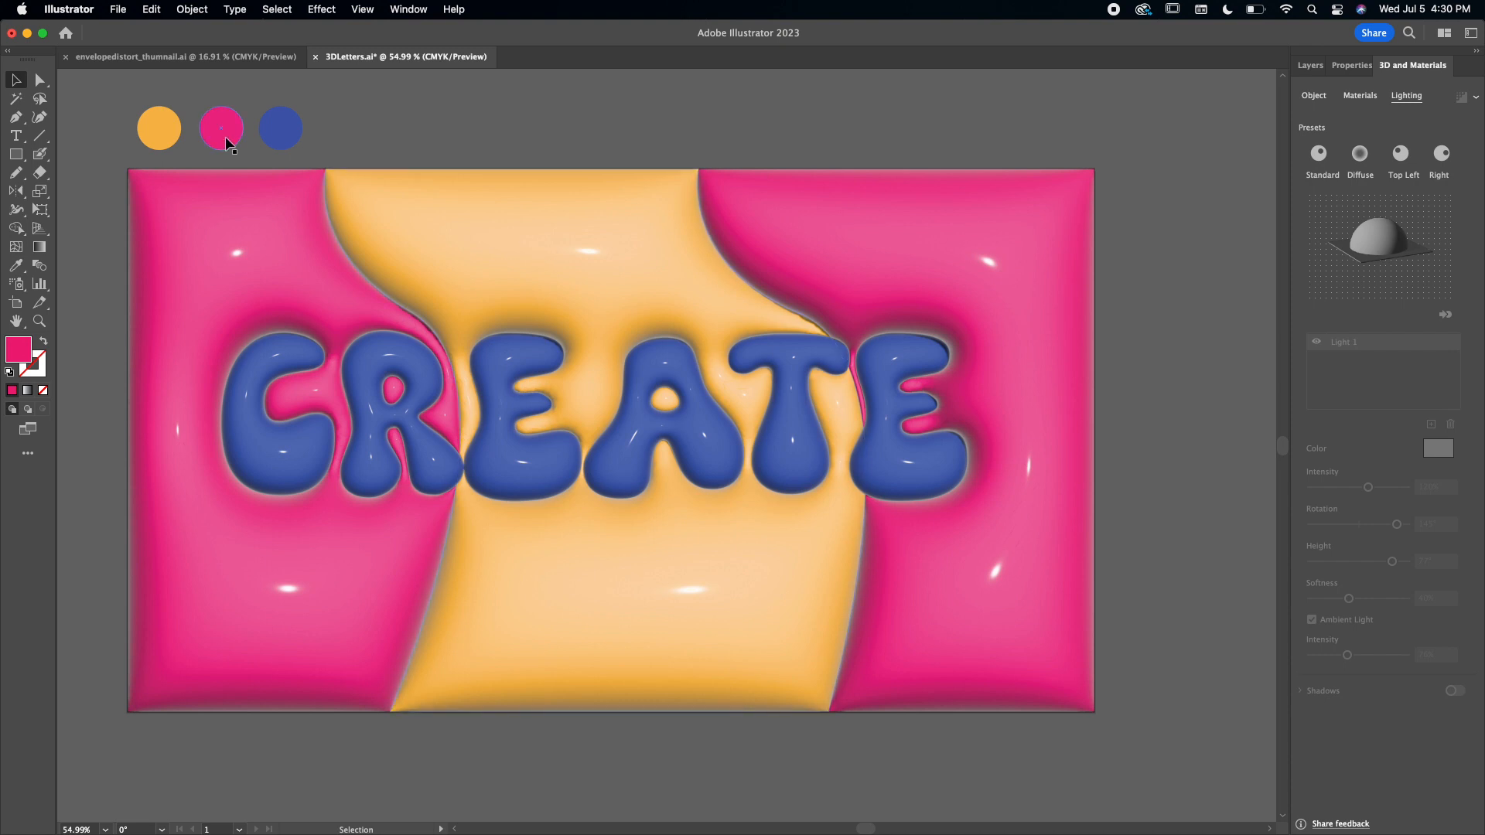
left_click(1083, 631)
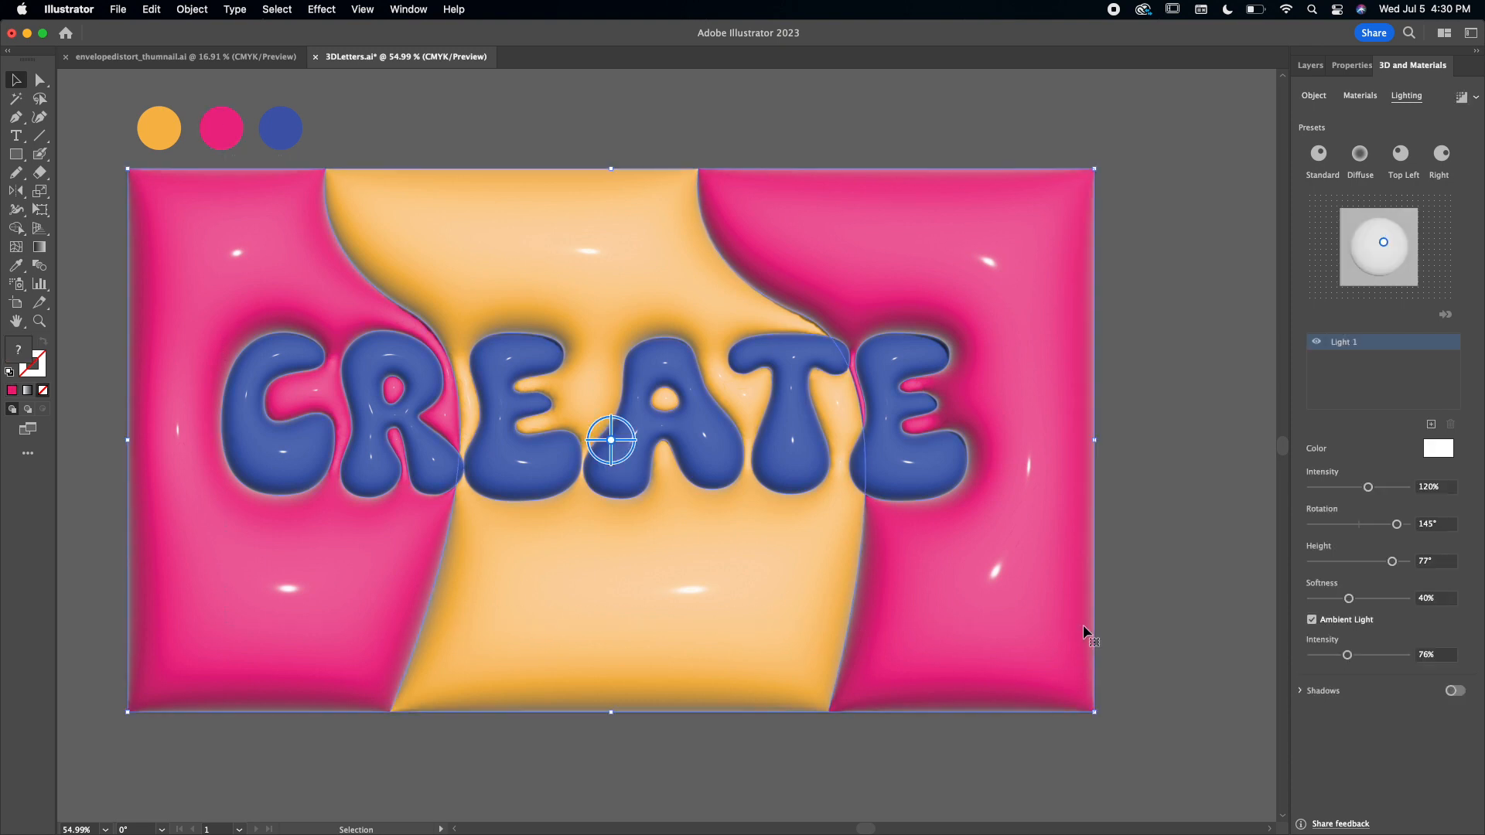
left_click(1139, 467)
Render the inflated CREATE artwork with ray tracing, then deselect it.
left_click(220, 298)
left_click(1478, 96)
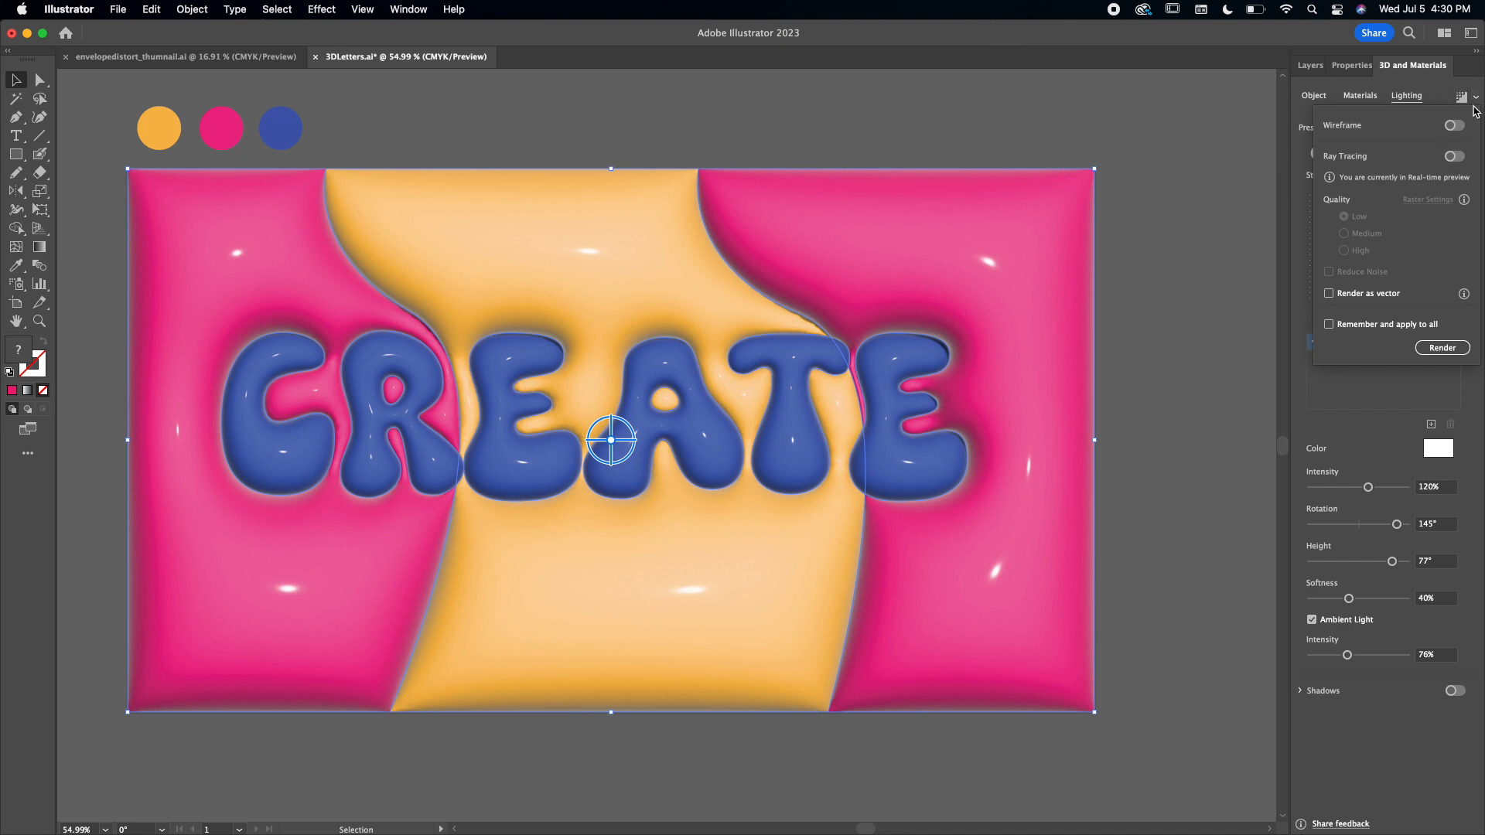
left_click(1457, 349)
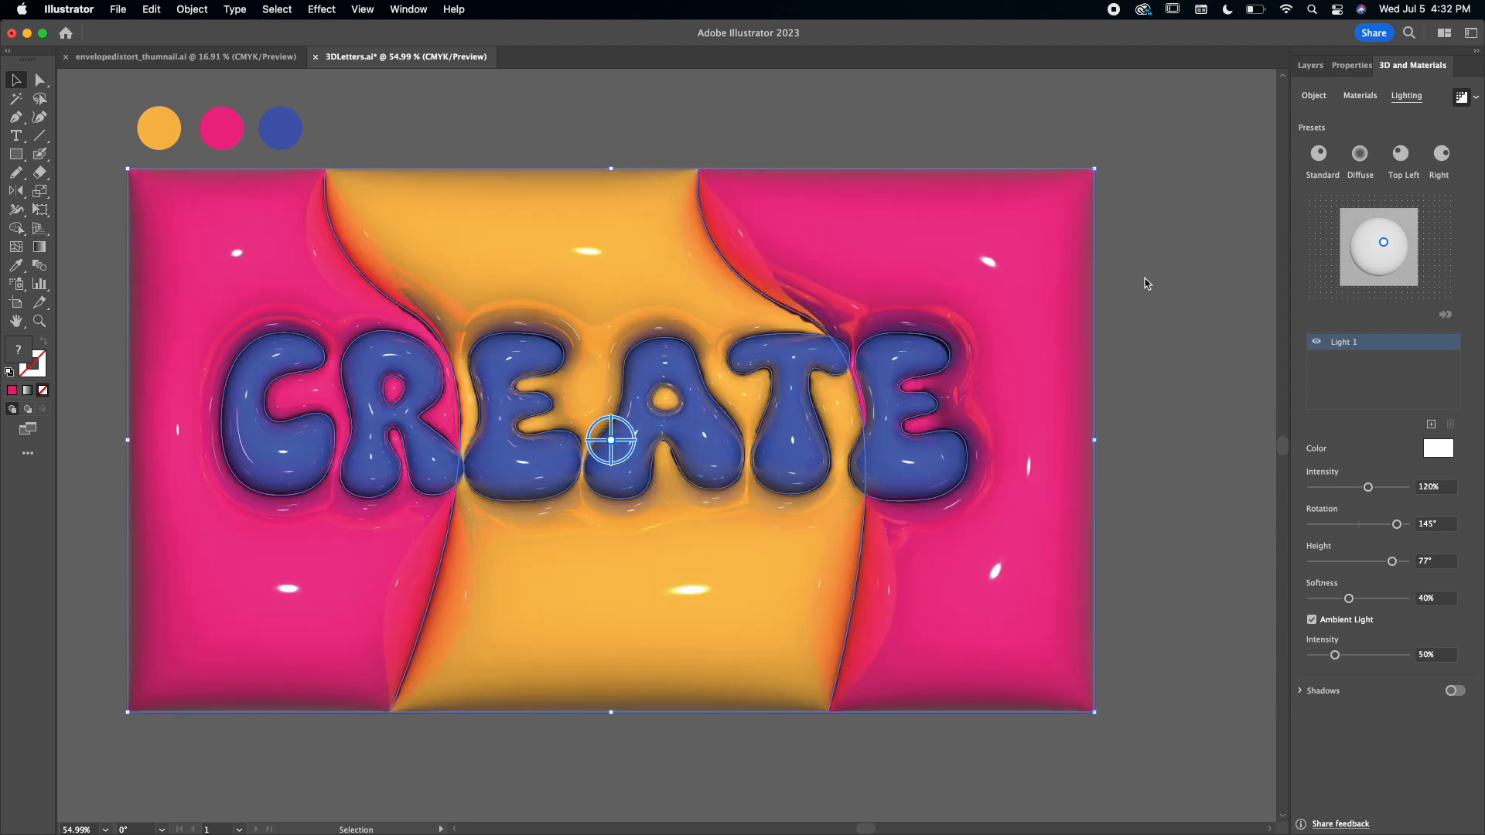
left_click(1146, 283)
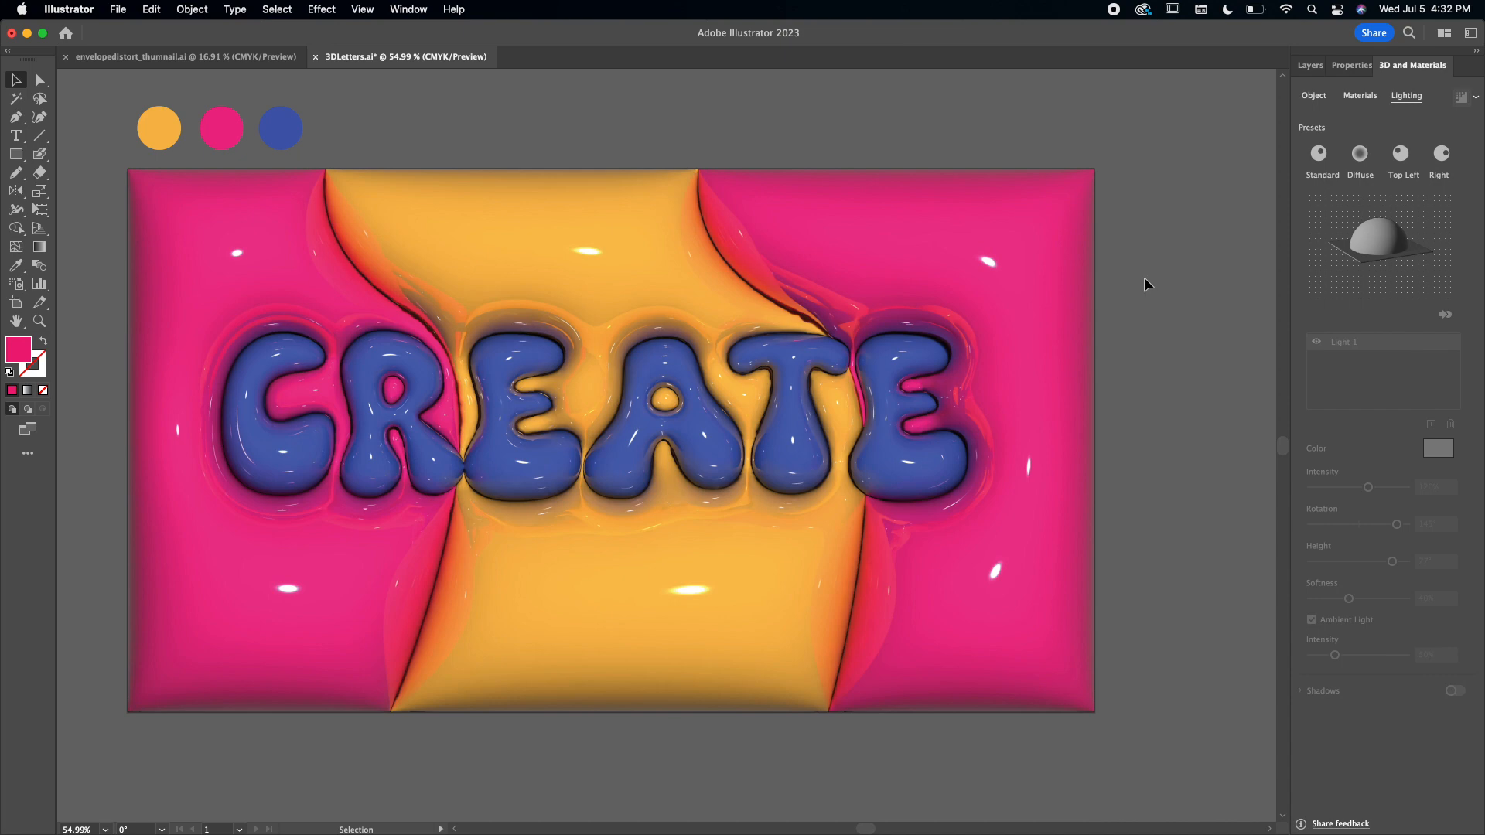